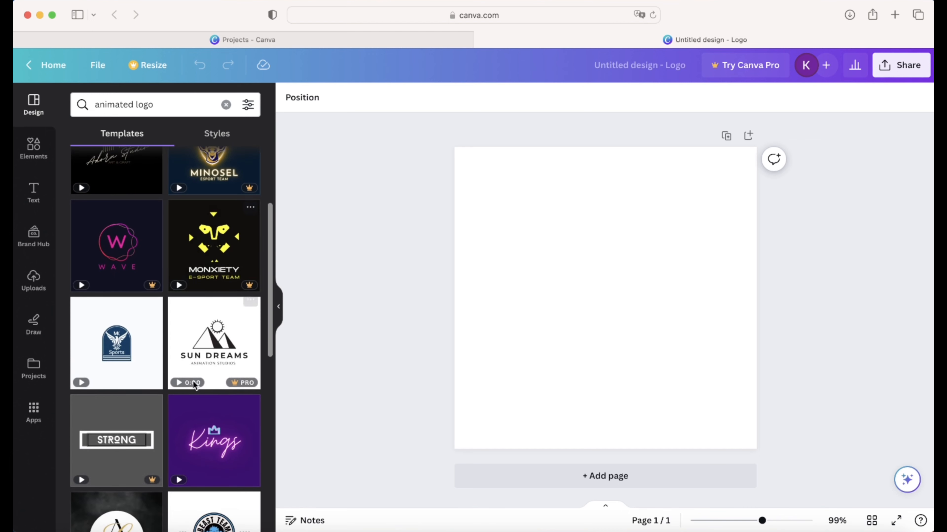
# - Browse the animated logo templates, preview the line-art circle photography one, then clear the search
pyautogui.scroll(-3, 122, 359)
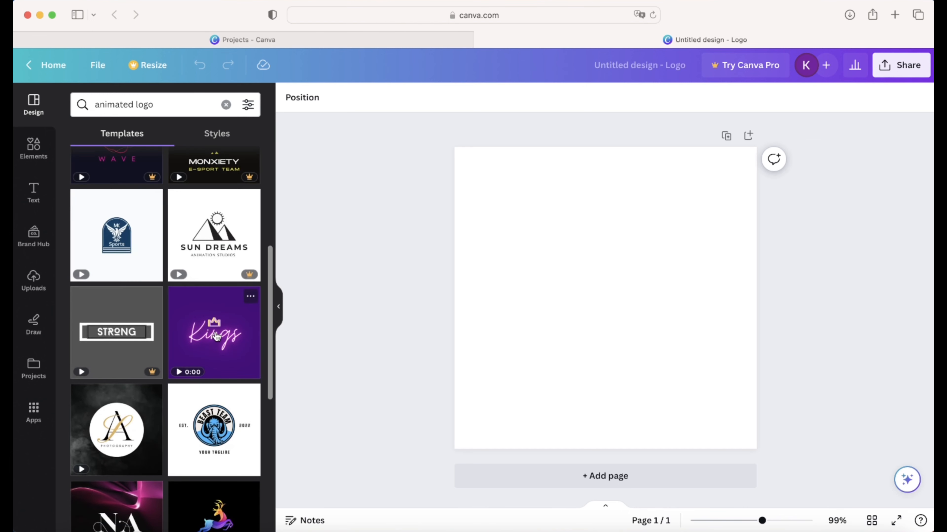
pyautogui.scroll(-2, 216, 337)
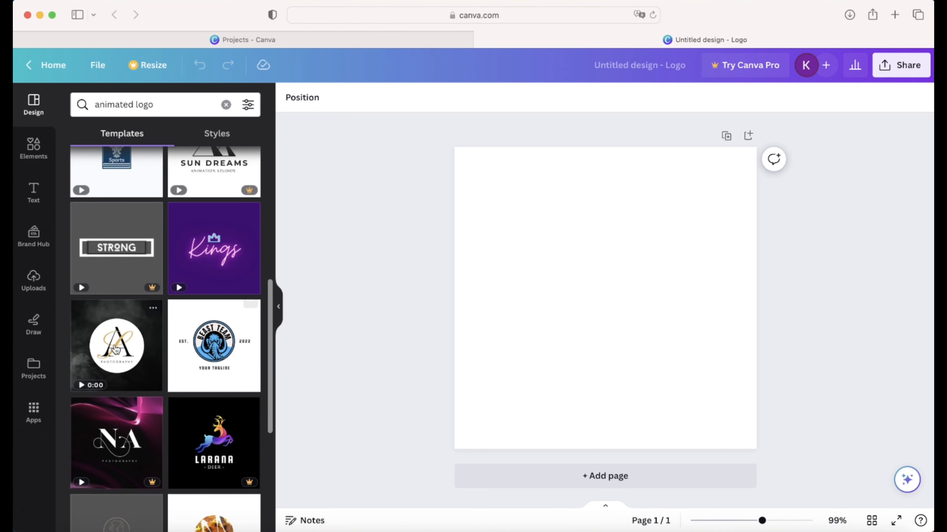
pyautogui.scroll(-3, 117, 349)
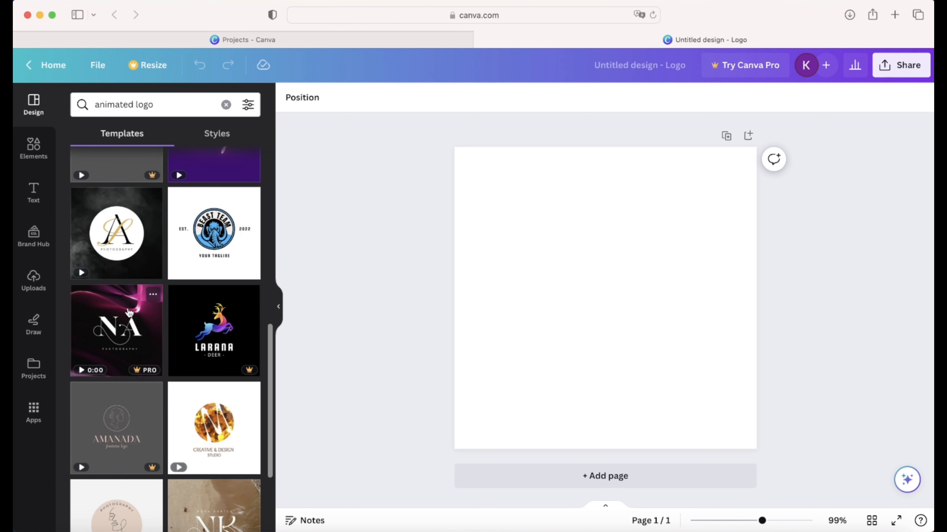
pyautogui.scroll(-5, 116, 242)
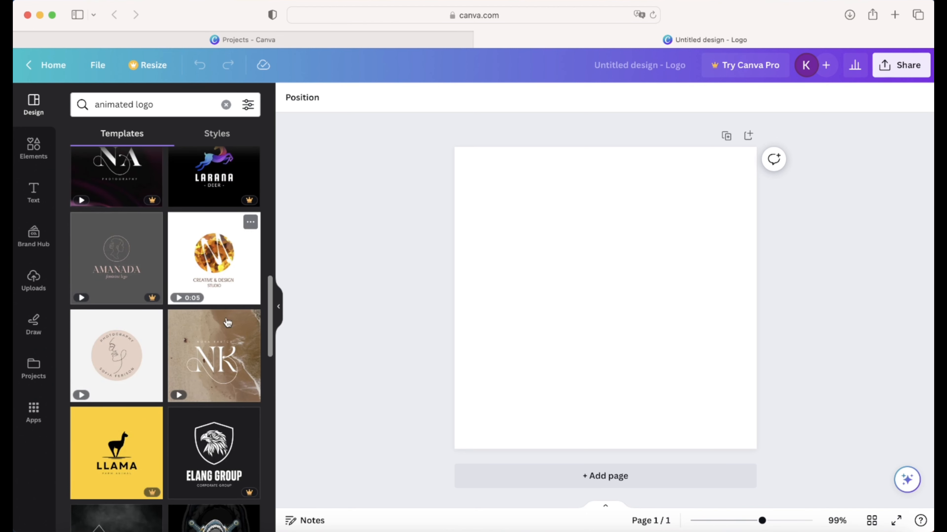
pyautogui.scroll(-3, 213, 388)
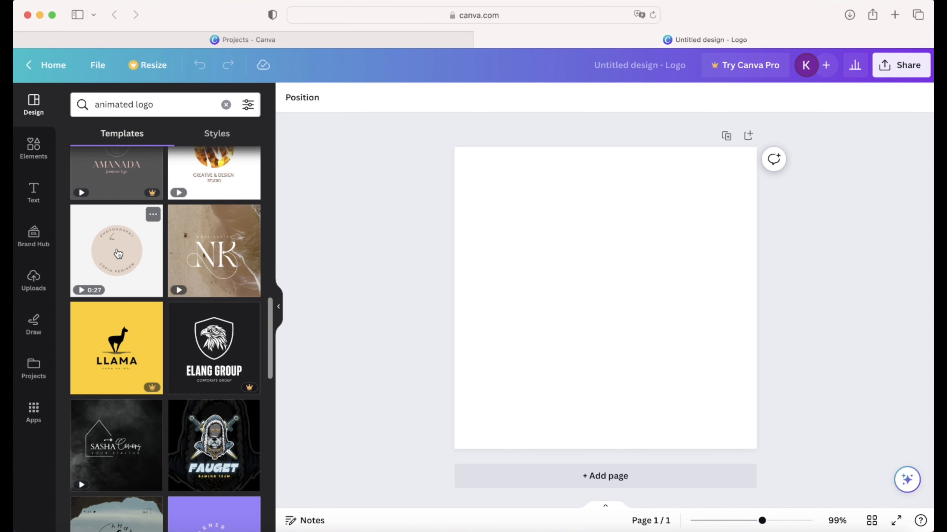
pyautogui.click(118, 253)
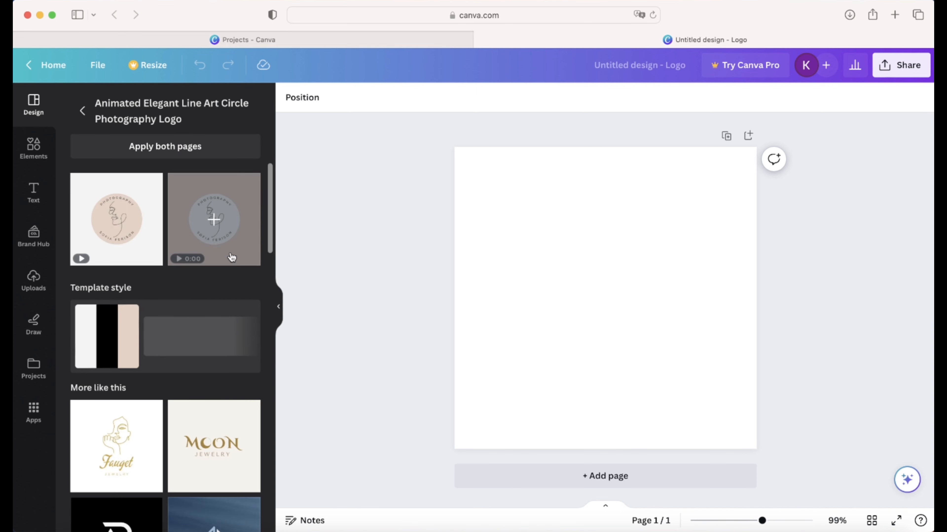
pyautogui.click(84, 110)
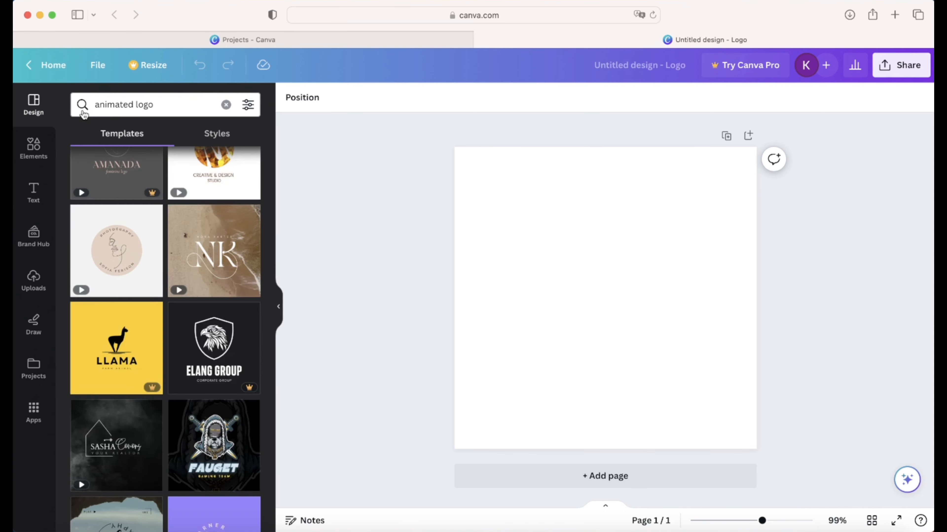
pyautogui.scroll(10, 157, 202)
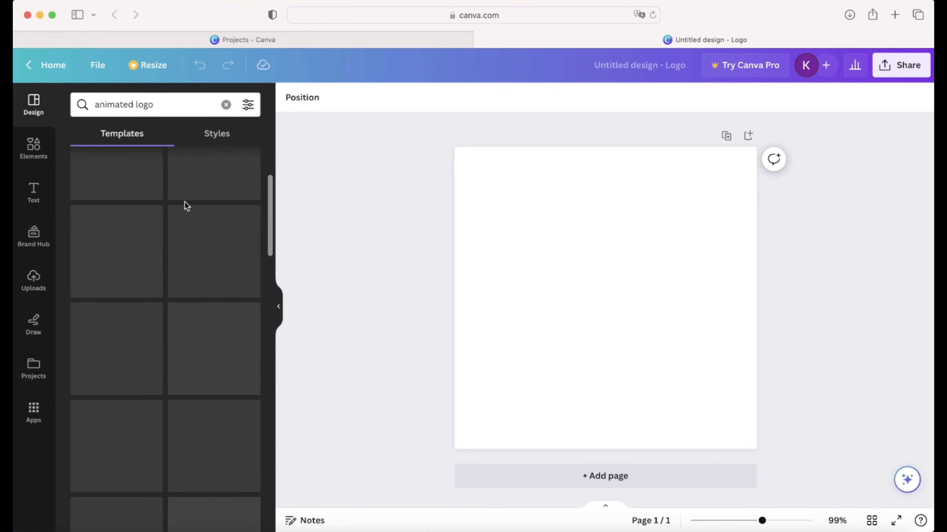
pyautogui.click(226, 105)
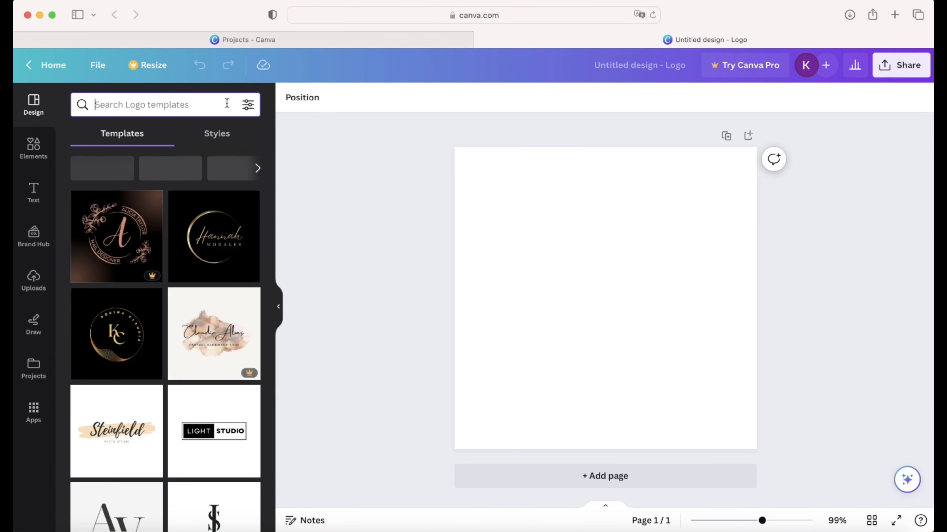
# - Set the blank page's background colour to black
pyautogui.click(379, 253)
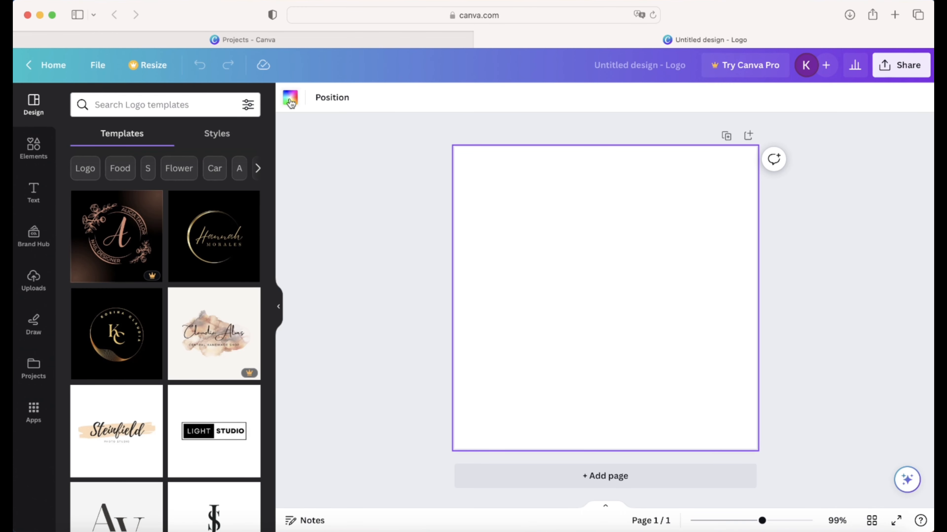
pyautogui.click(291, 99)
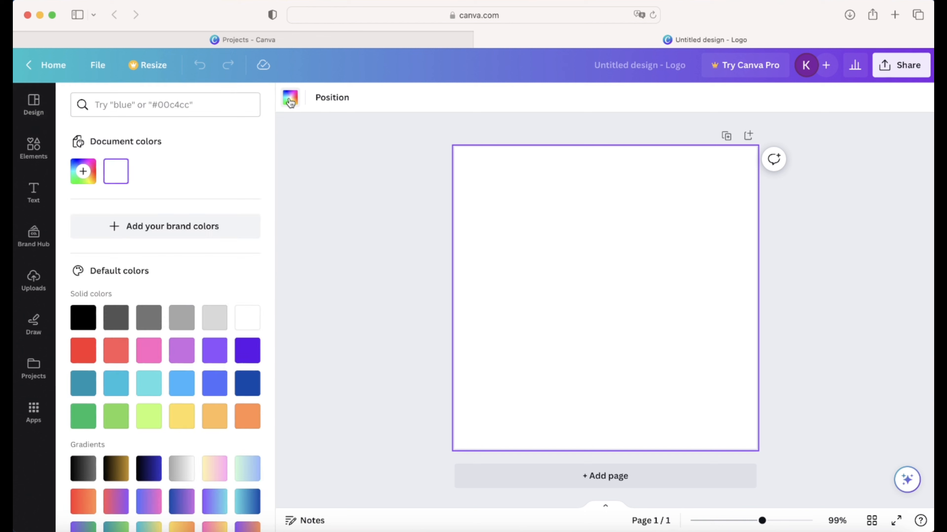
pyautogui.click(89, 324)
pyautogui.click(351, 260)
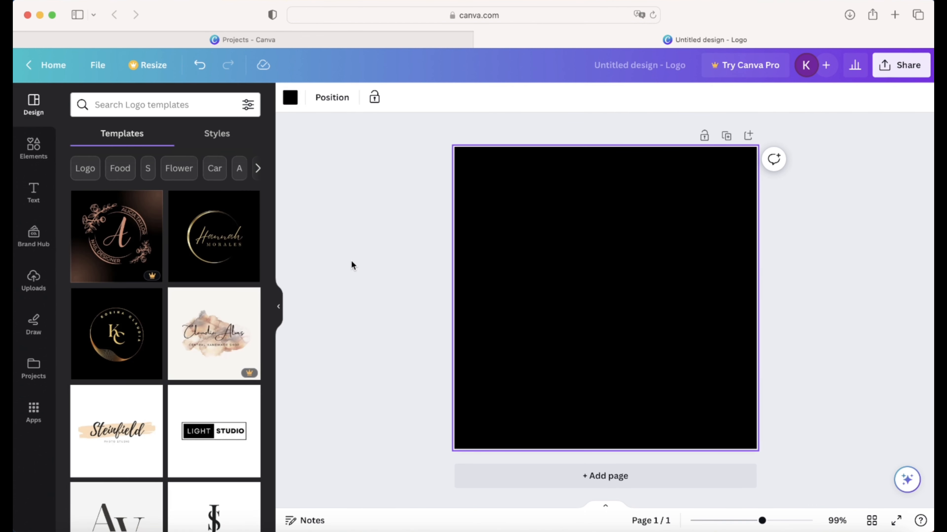
# - Search the Elements library for 'round' and filter the results to Graphics
pyautogui.click(23, 143)
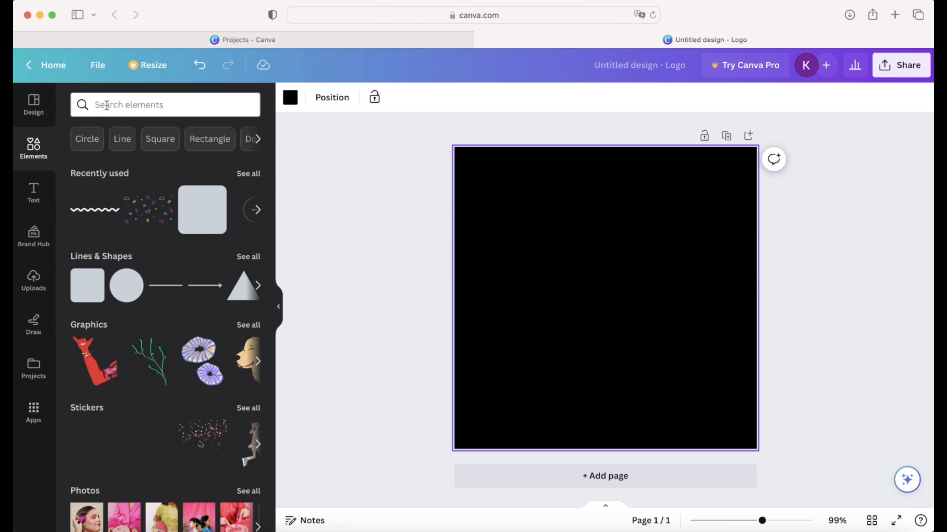
pyautogui.click(107, 106)
pyautogui.write('roun')
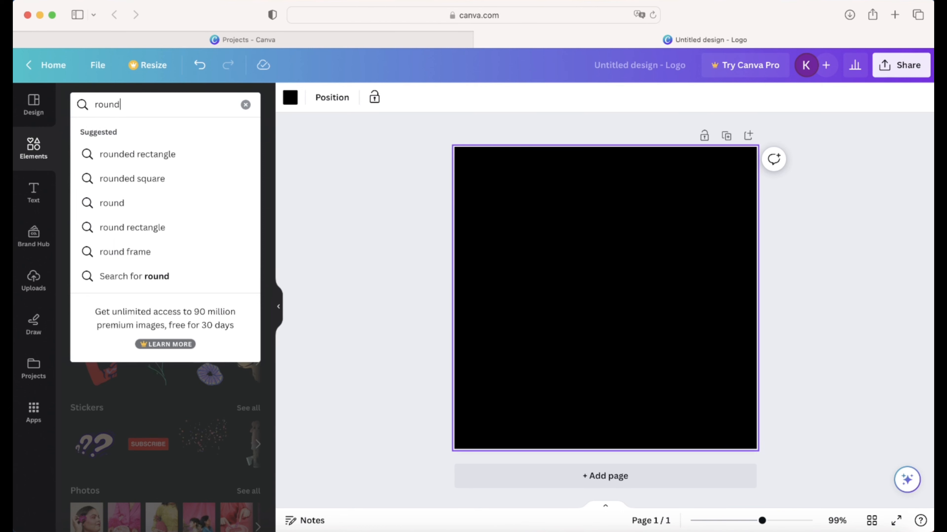
pyautogui.write('d')
pyautogui.press('Return')
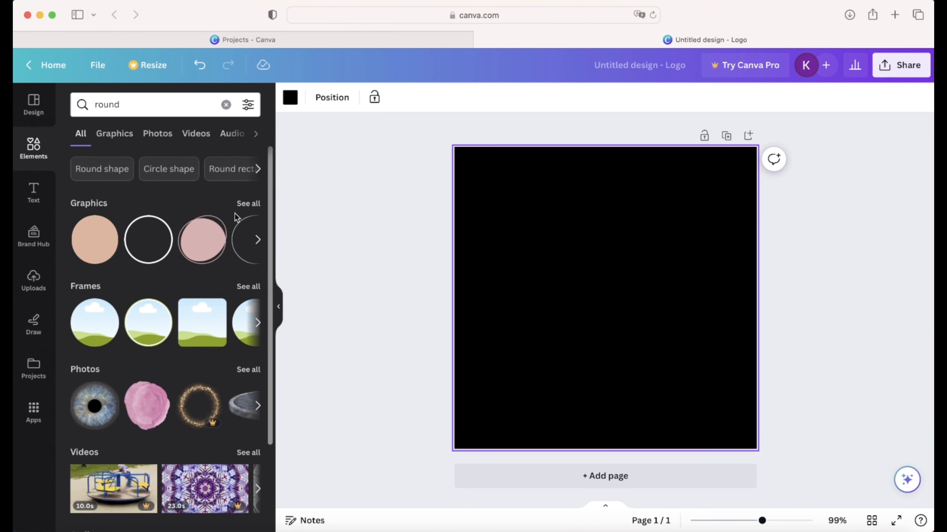
pyautogui.click(247, 204)
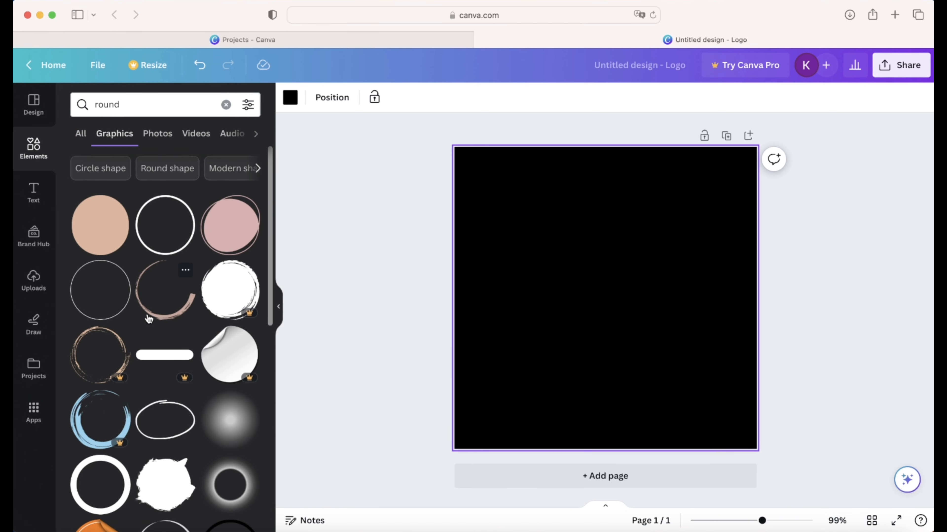
pyautogui.scroll(-10, 150, 325)
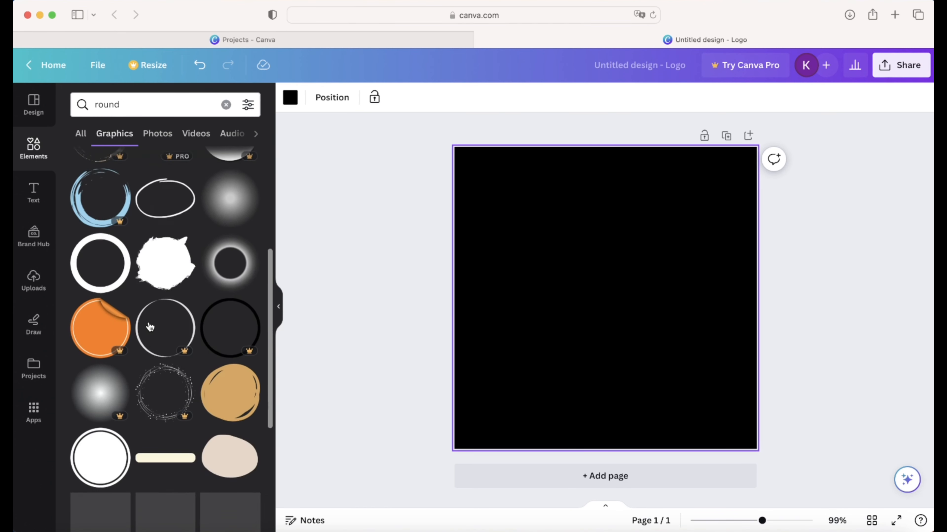
pyautogui.scroll(10, 149, 327)
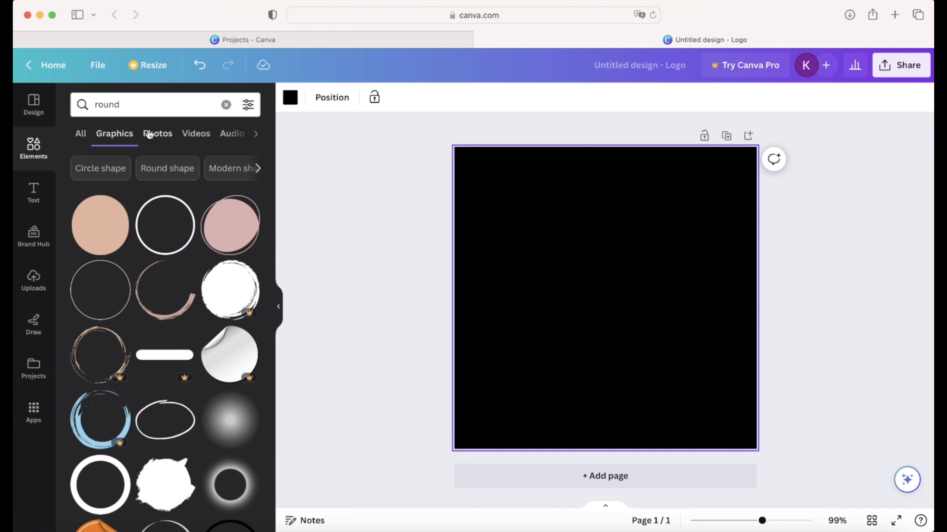
# - Search graphics for 'animate' and add the gold sparkle ring to the page
pyautogui.click(122, 106)
pyautogui.doubleClick(124, 107)
pyautogui.write('ani')
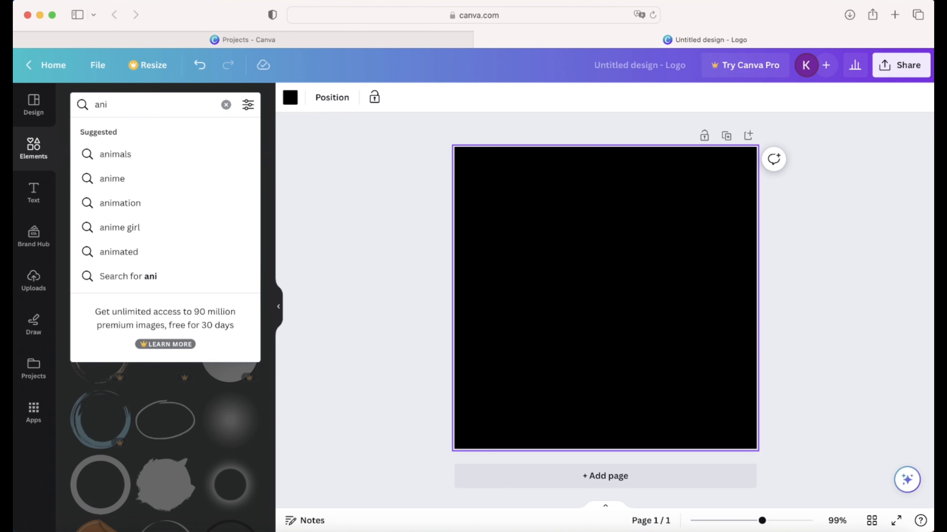
pyautogui.press('Down')
pyautogui.press('Up')
pyautogui.press('Return')
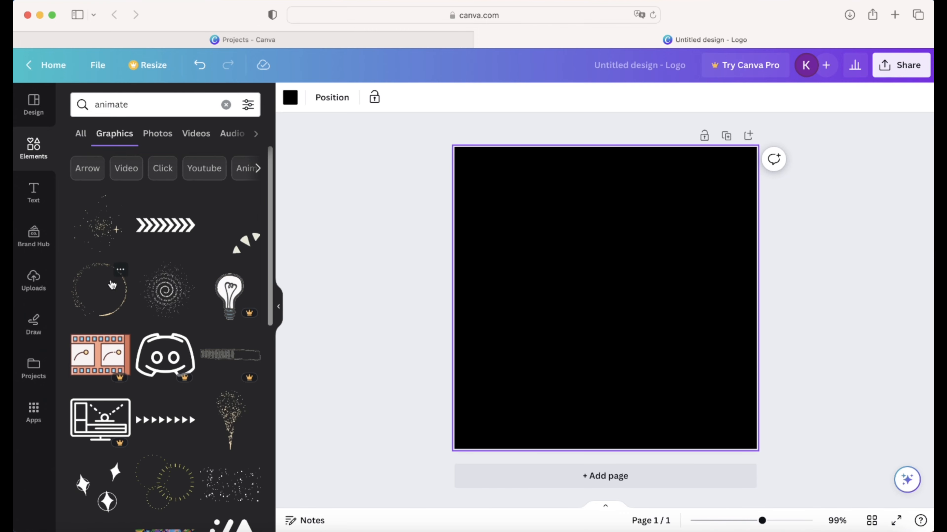
pyautogui.scroll(-5, 112, 285)
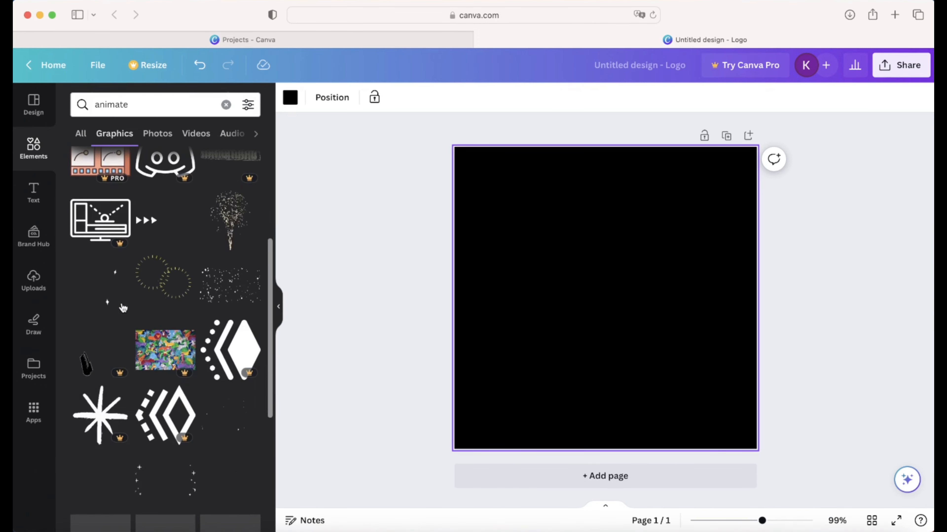
pyautogui.scroll(-5, 123, 308)
pyautogui.scroll(4, 123, 313)
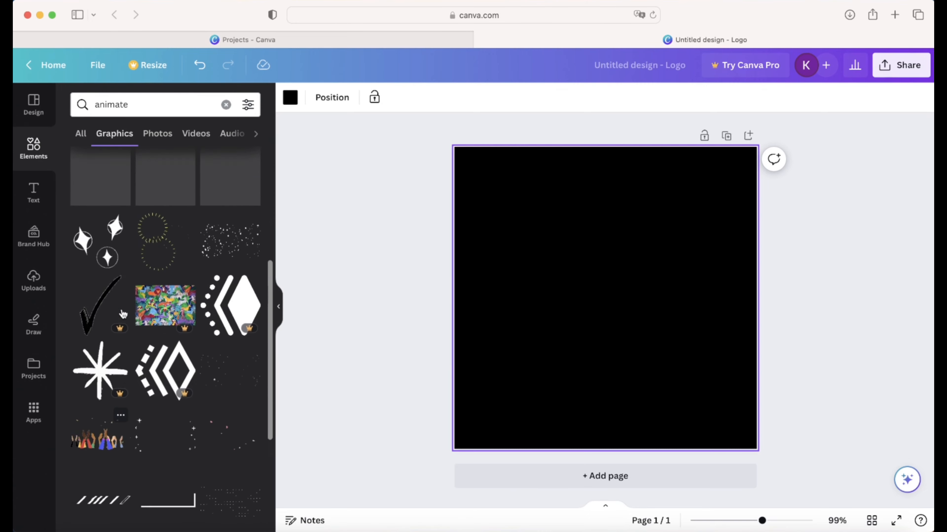
pyautogui.scroll(7, 123, 313)
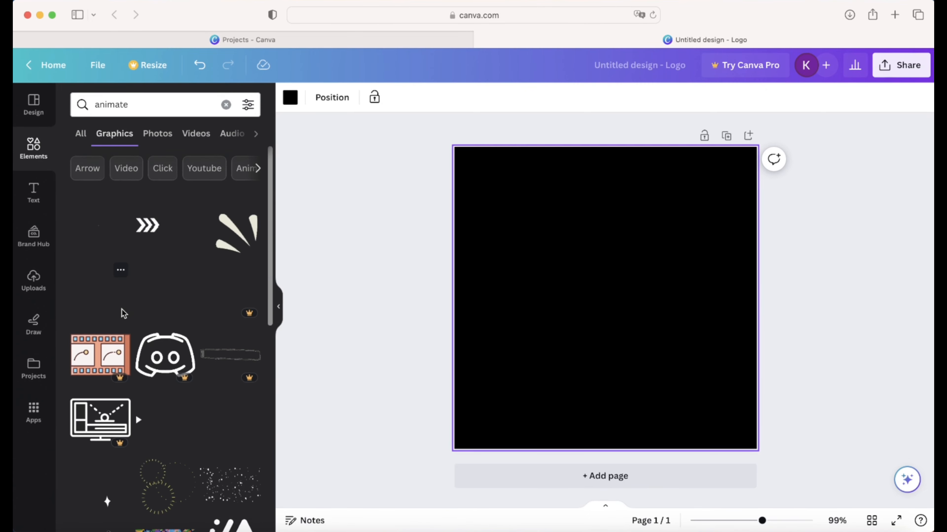
pyautogui.click(93, 295)
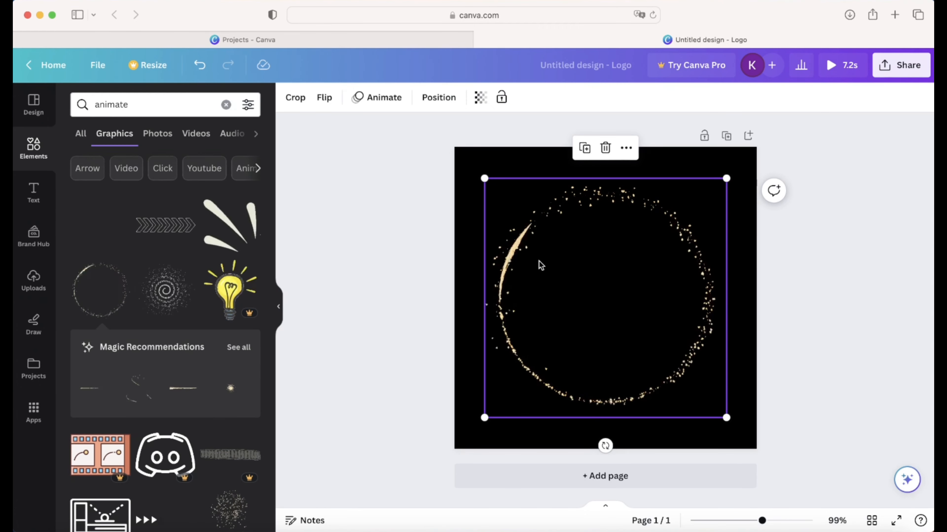
# - Resize the gold sparkle ring to about 500 × 495 and centre it on the black square
pyautogui.click(437, 245)
pyautogui.click(498, 184)
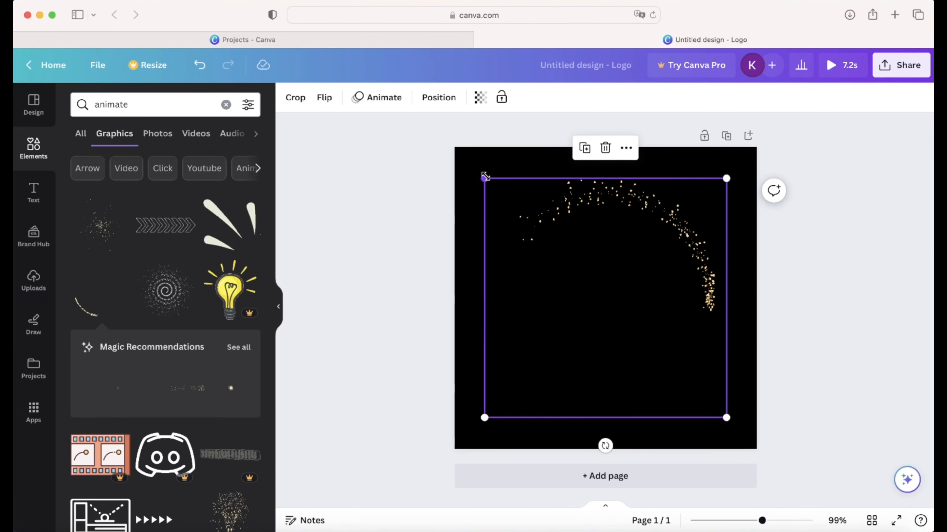
pyautogui.moveTo(485, 176); pyautogui.dragTo(451, 155)
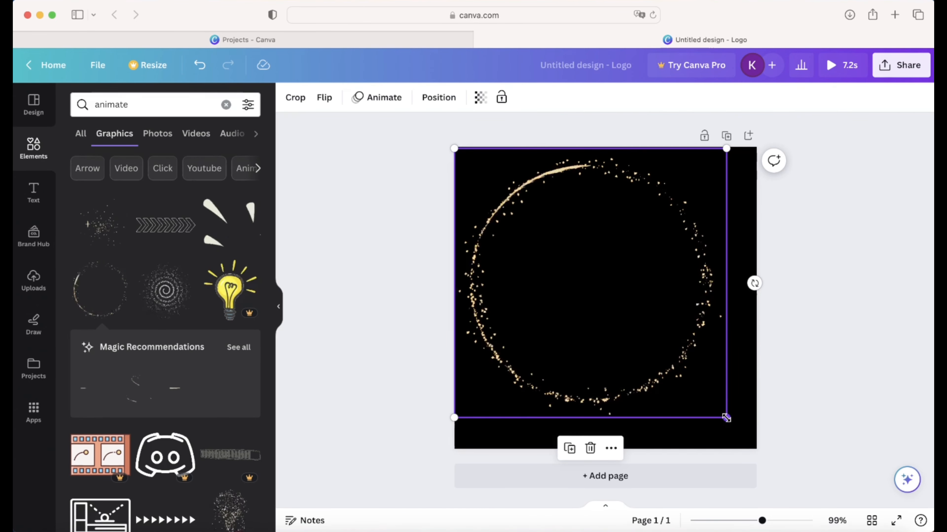
pyautogui.moveTo(726, 418); pyautogui.dragTo(757, 447)
pyautogui.click(828, 358)
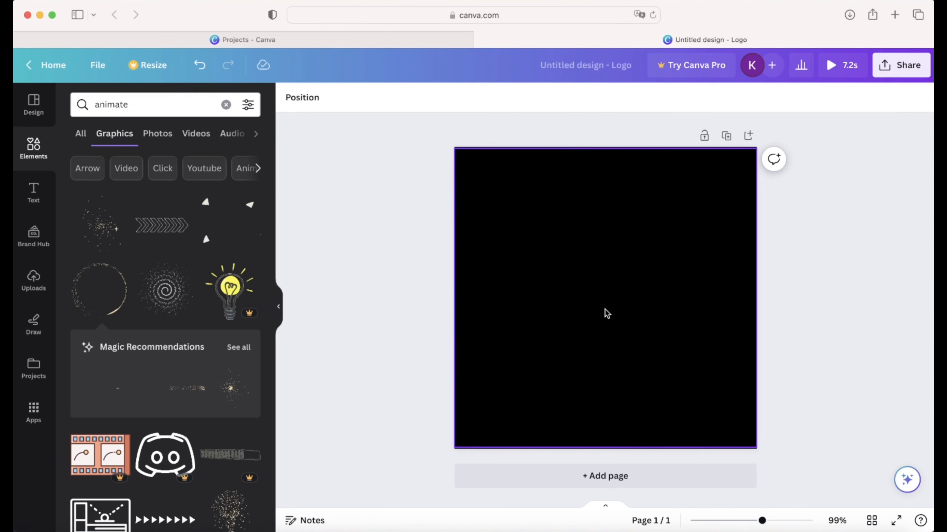
pyautogui.click(727, 408)
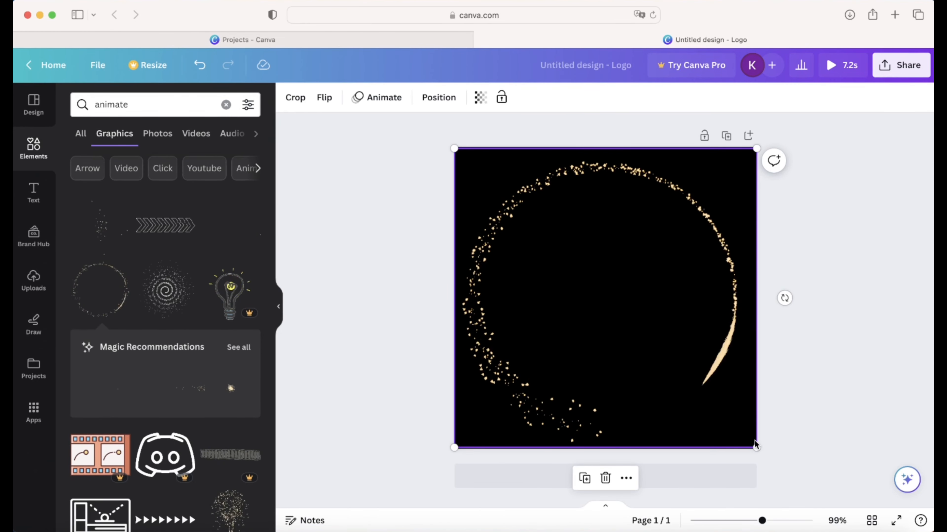
pyautogui.moveTo(756, 448); pyautogui.dragTo(706, 397)
pyautogui.moveTo(566, 277); pyautogui.dragTo(588, 302)
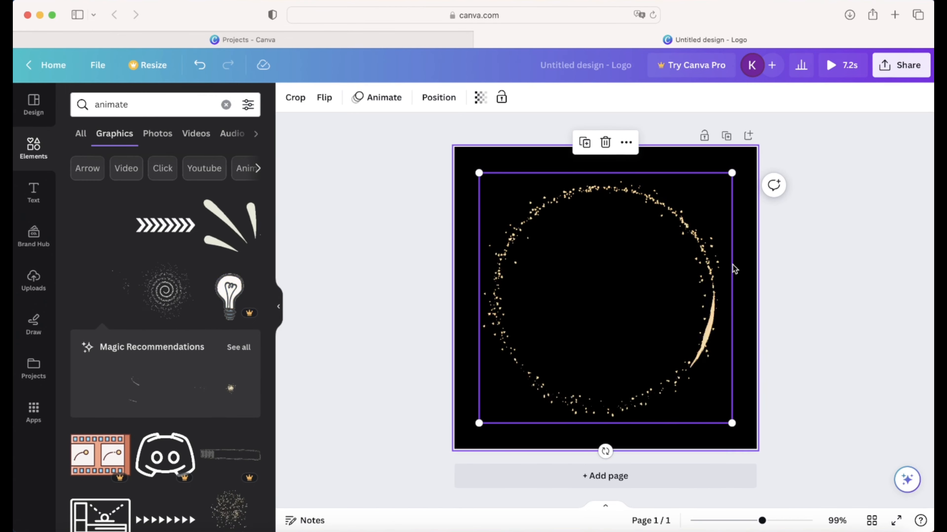
pyautogui.click(797, 277)
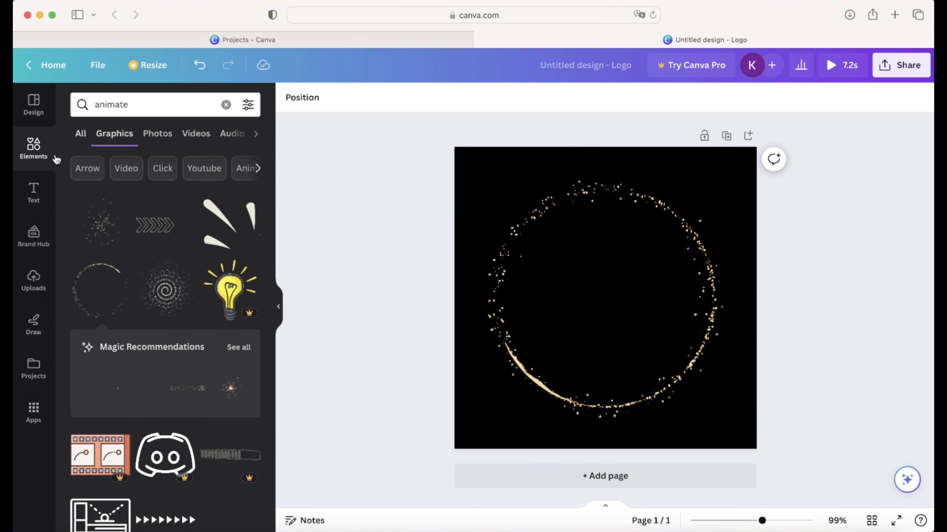
pyautogui.click(33, 192)
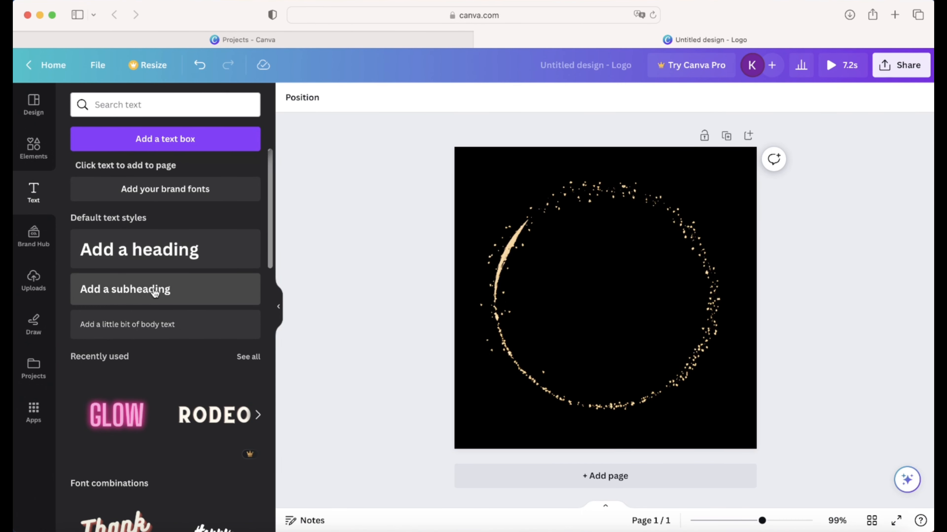
# - Add a heading containing the owner's full name and select all of its text
pyautogui.click(143, 256)
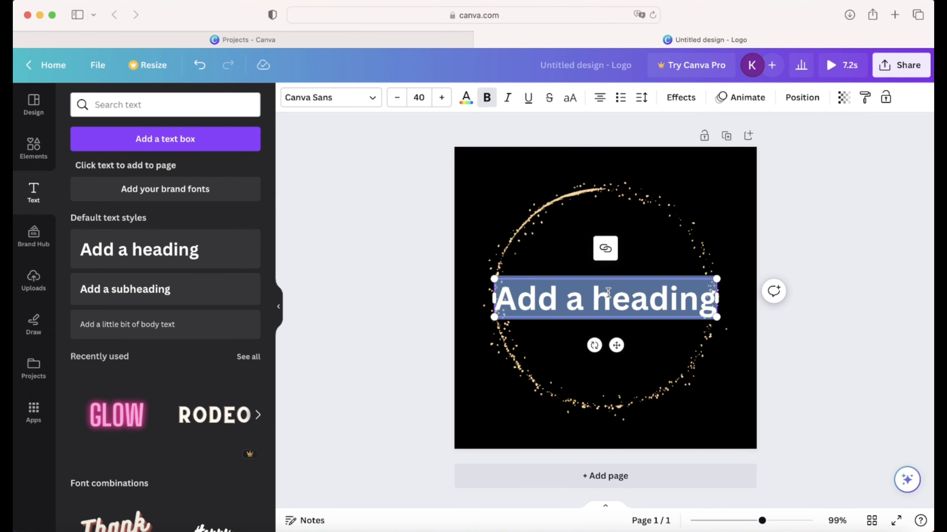
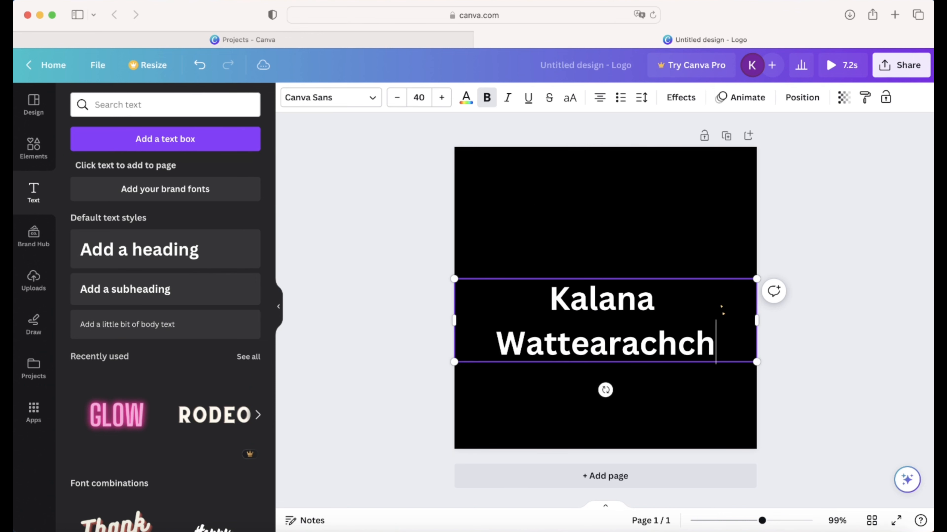
pyautogui.press('super+a')
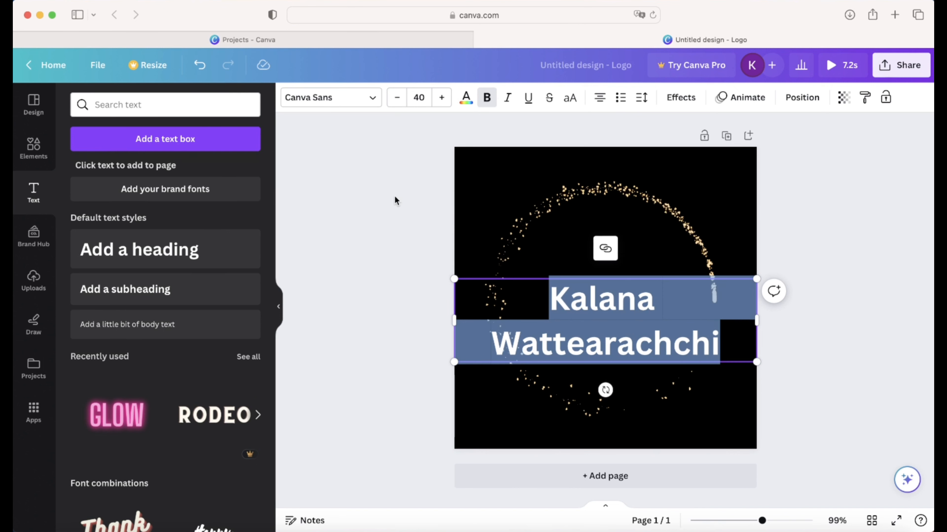
# - Set the name heading to Alex Brush script at size 30.8 on one line
pyautogui.click(328, 96)
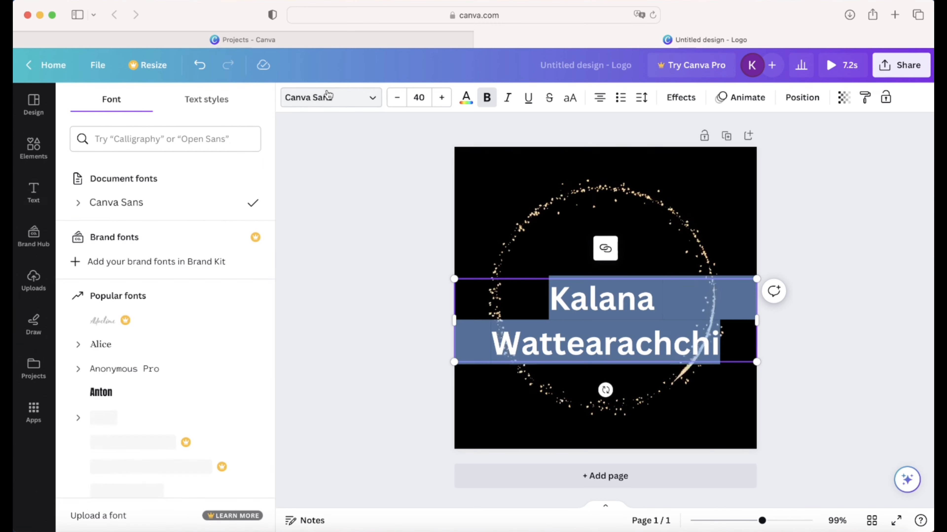
pyautogui.click(131, 137)
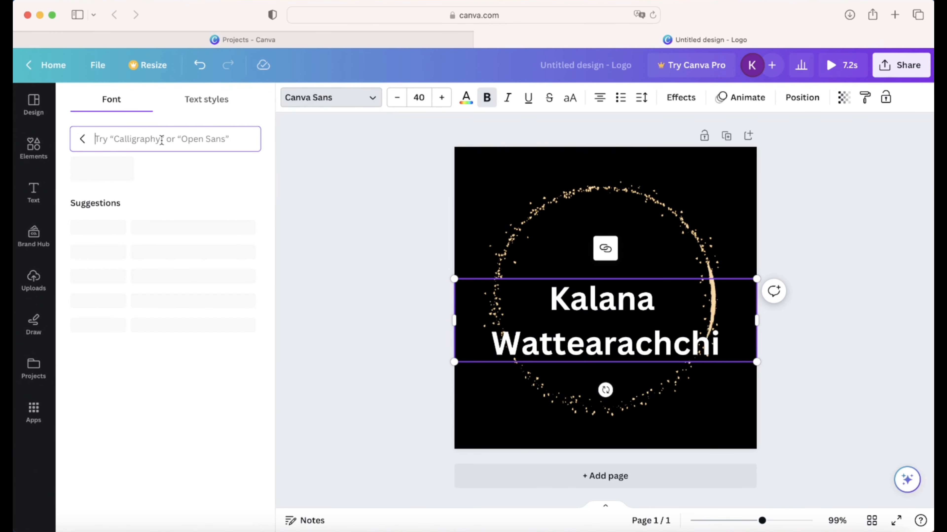
pyautogui.write('alex')
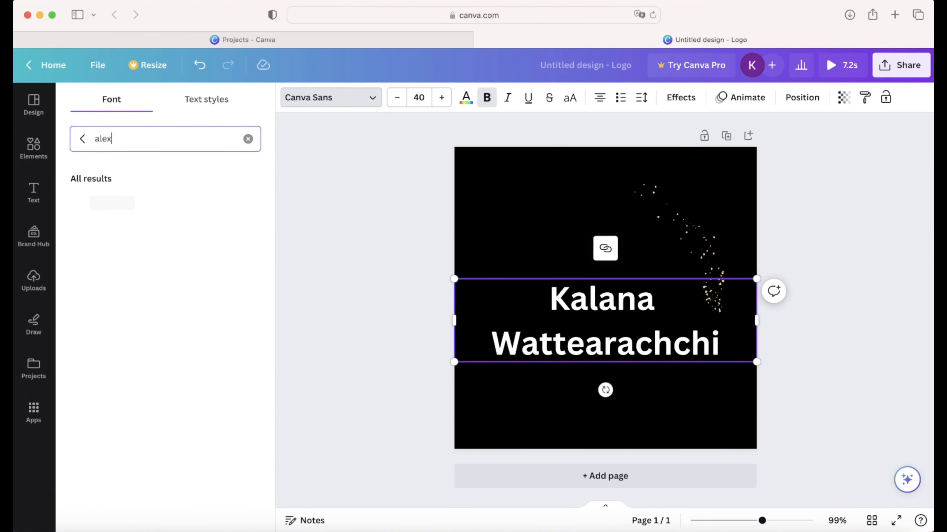
pyautogui.click(122, 210)
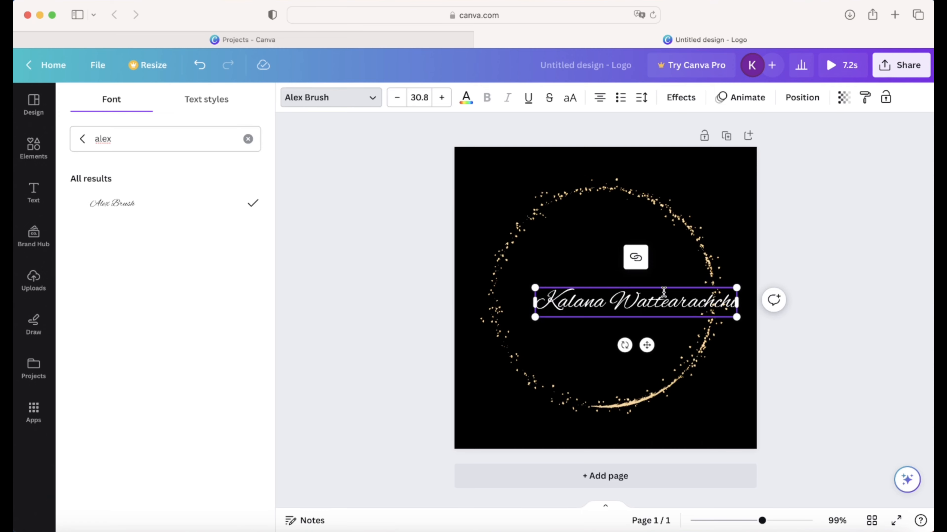
pyautogui.click(633, 287)
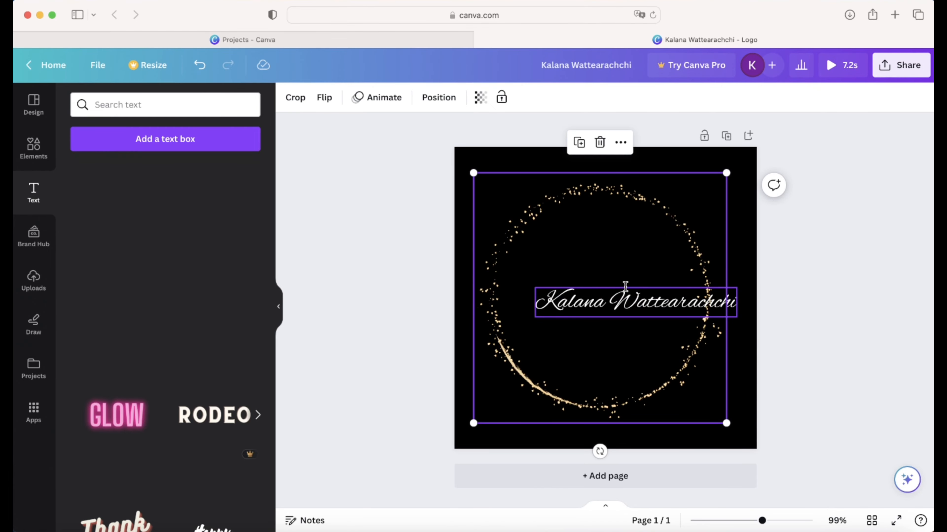
pyautogui.click(636, 294)
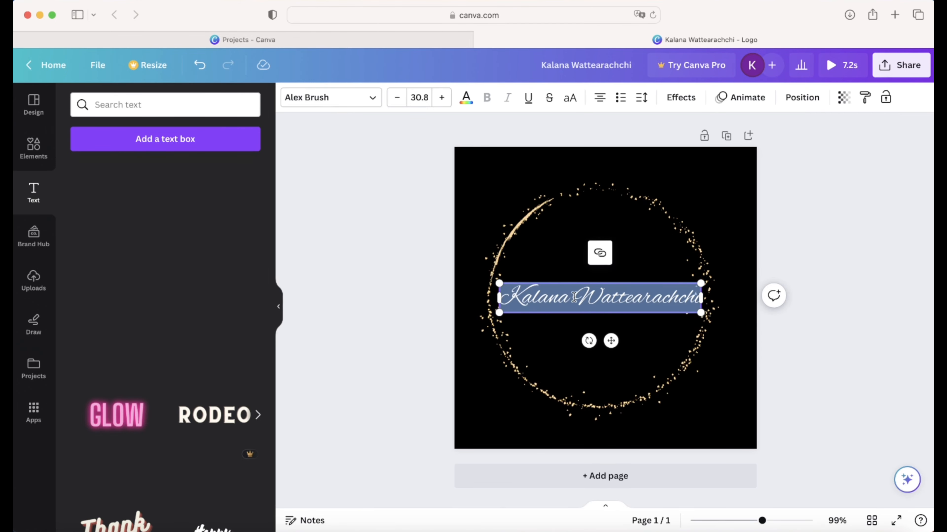
pyautogui.click(465, 97)
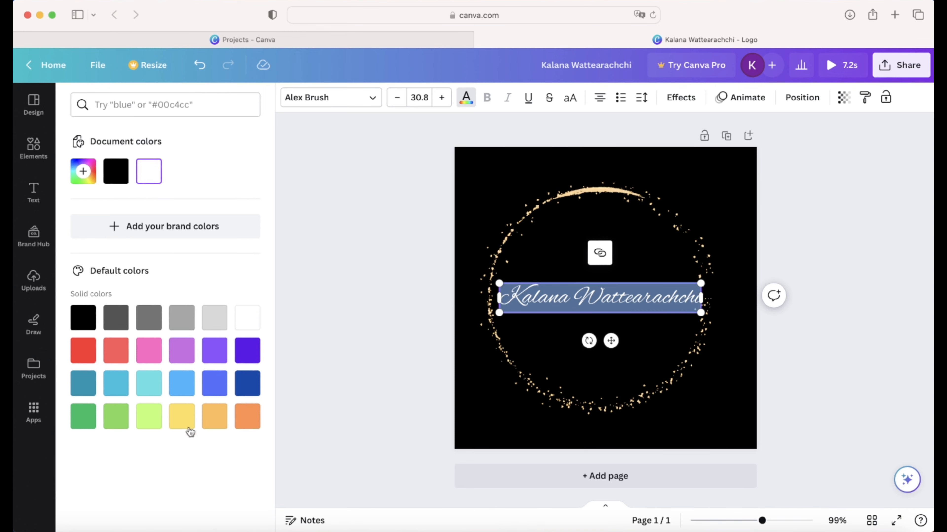
# - Colour the script name with a custom deep gold, #EDCF57
pyautogui.click(189, 420)
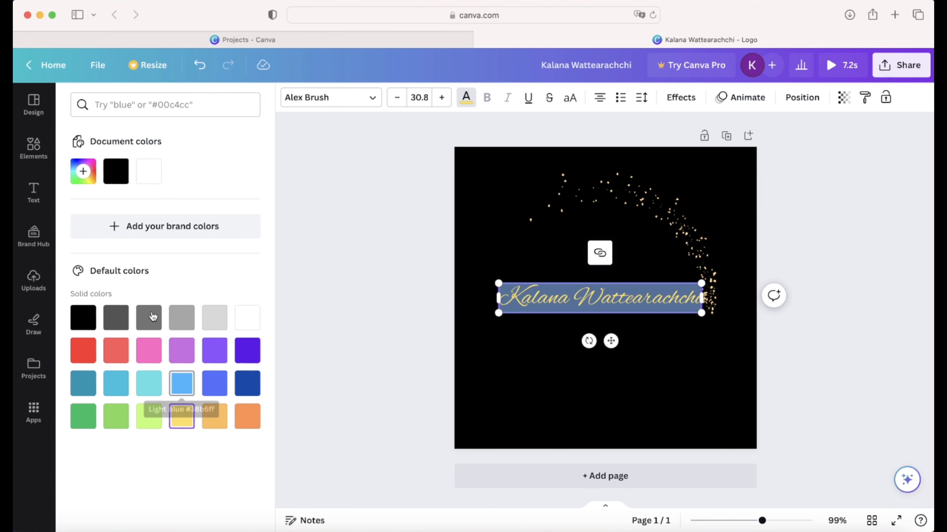
pyautogui.click(83, 172)
pyautogui.moveTo(225, 215); pyautogui.dragTo(174, 205)
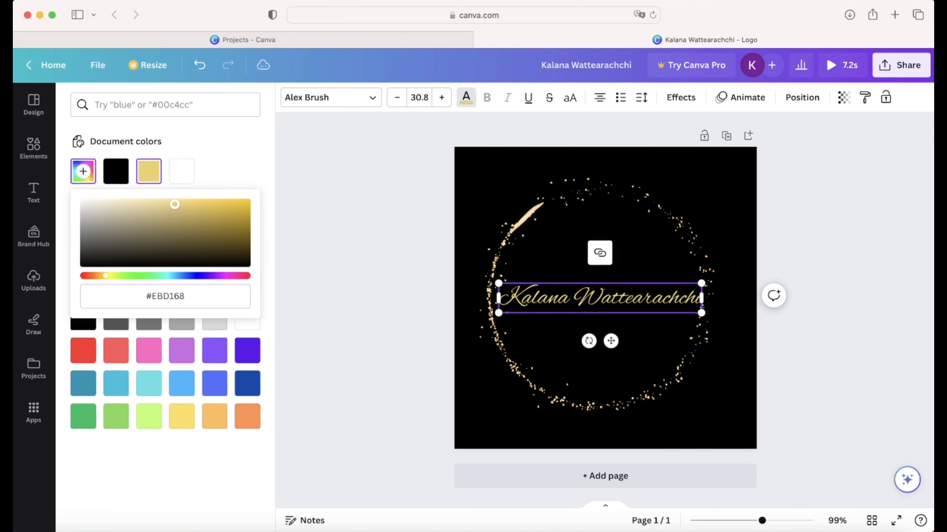
pyautogui.click(425, 255)
# - Search the Elements library for 'ring' graphics
pyautogui.click(720, 237)
pyautogui.click(819, 243)
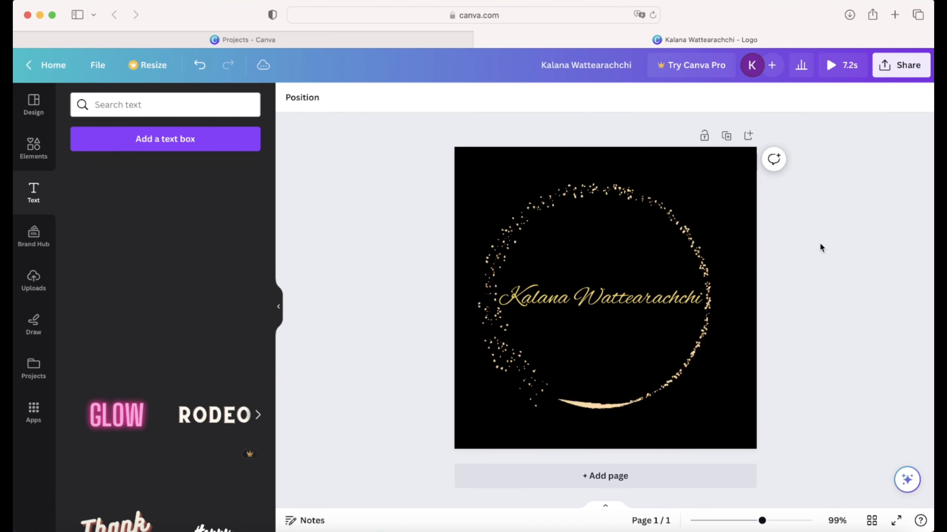
pyautogui.click(600, 294)
pyautogui.click(839, 247)
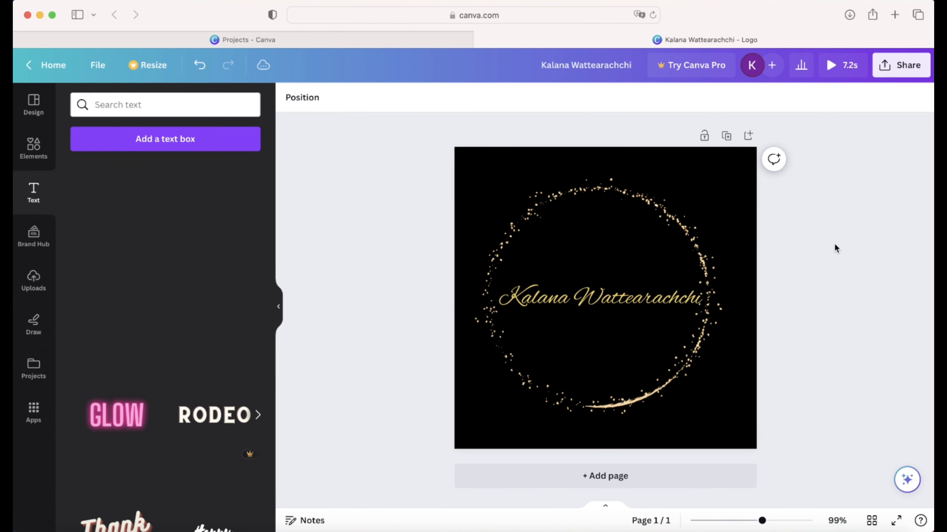
pyautogui.click(36, 163)
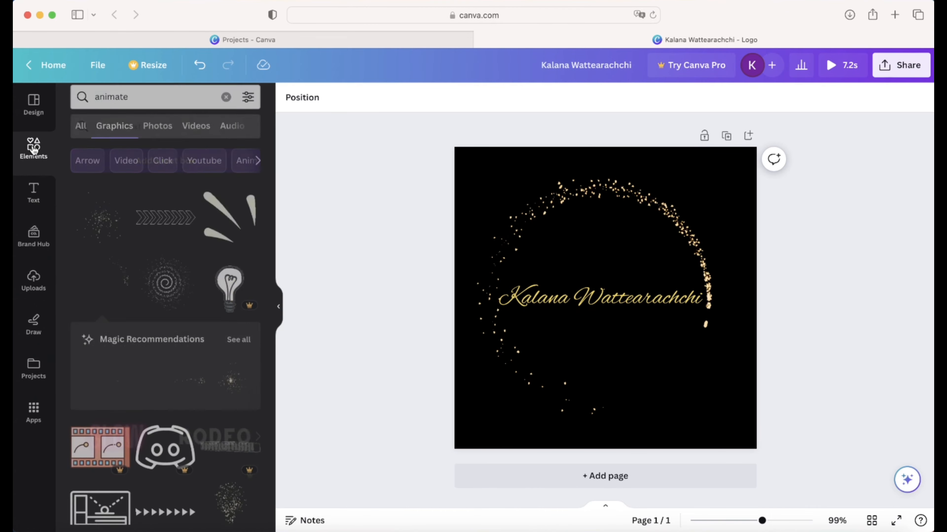
pyautogui.click(127, 105)
pyautogui.doubleClick(108, 105)
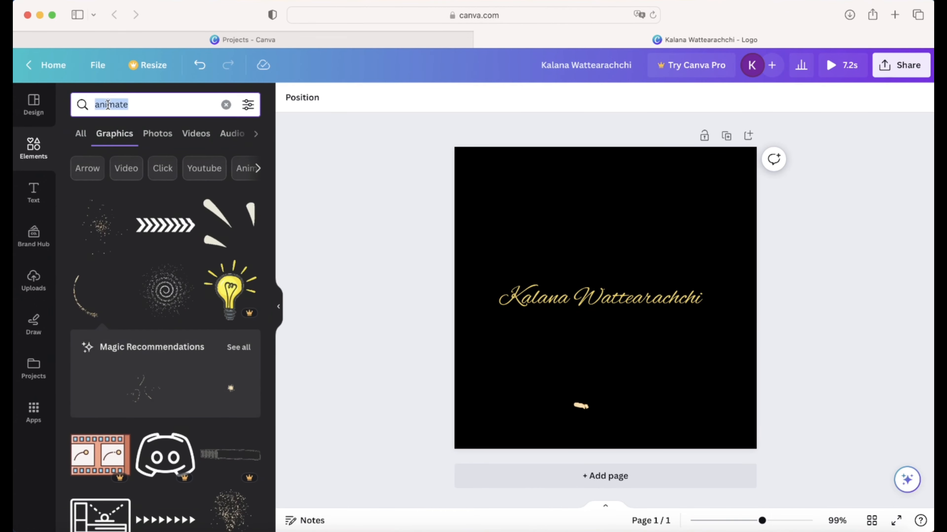
pyautogui.write('ring')
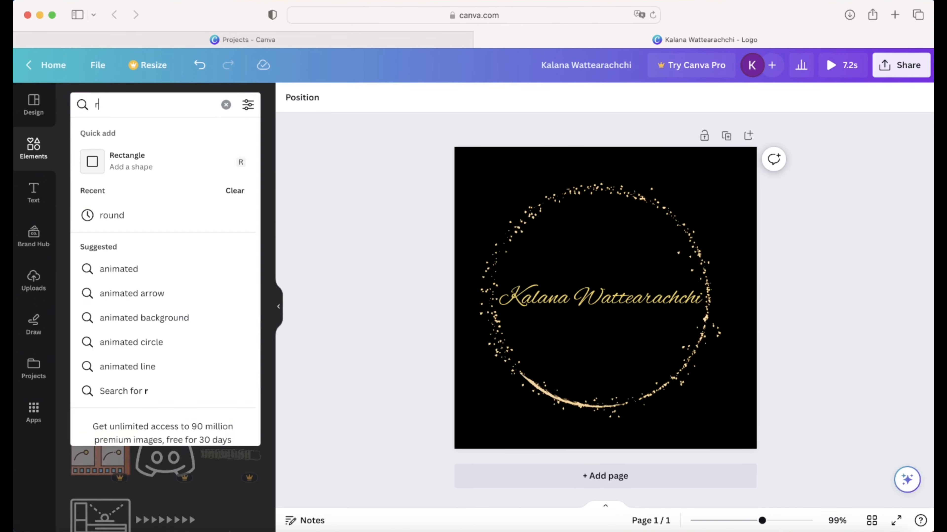
pyautogui.press('Return')
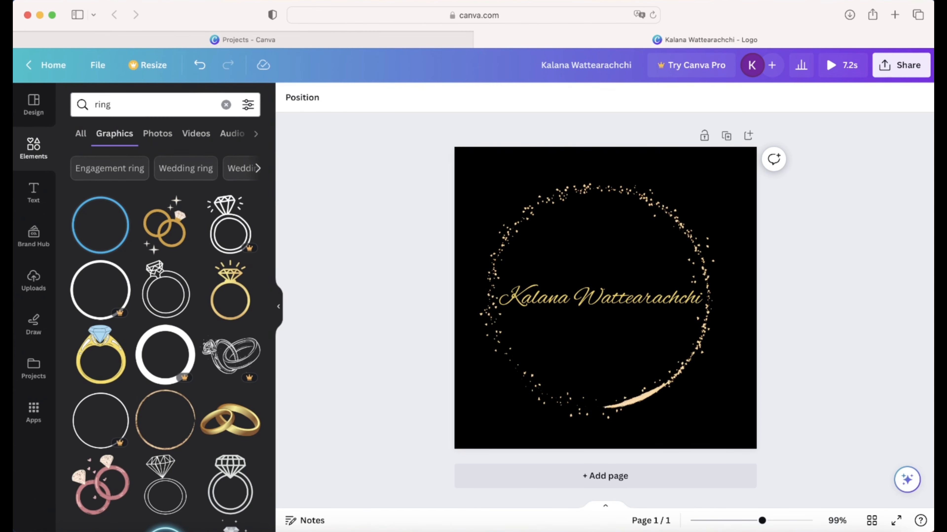
# - Add the gold interlocked-rings icon and shrink it to about 82 px above the name
pyautogui.scroll(-3, 169, 290)
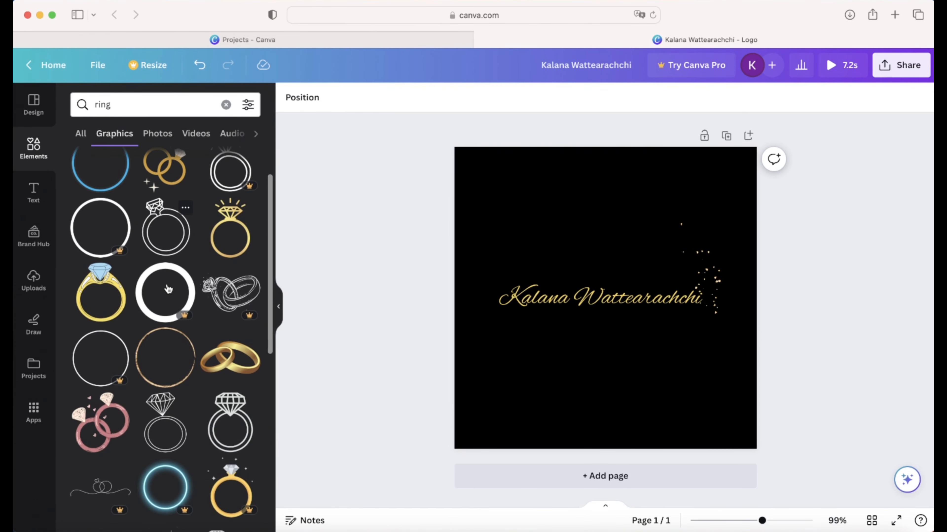
pyautogui.scroll(-5, 168, 289)
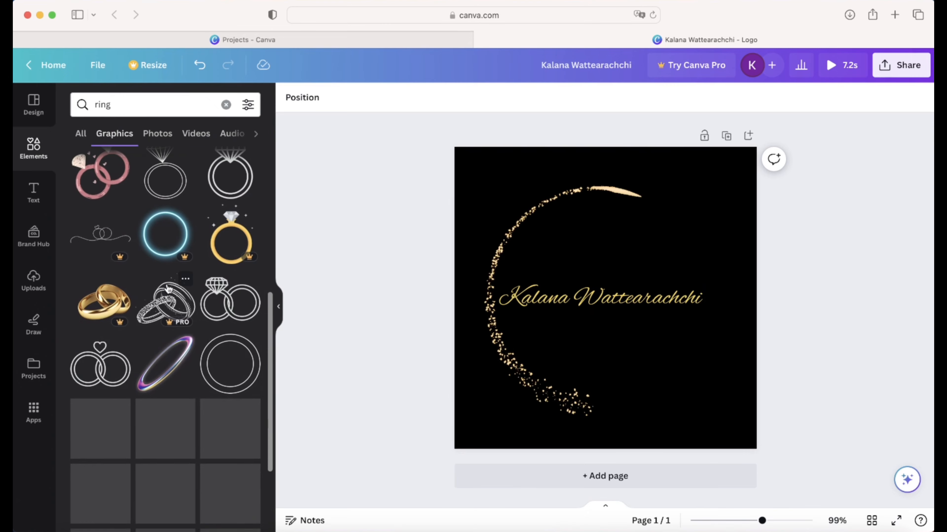
pyautogui.scroll(-10, 168, 290)
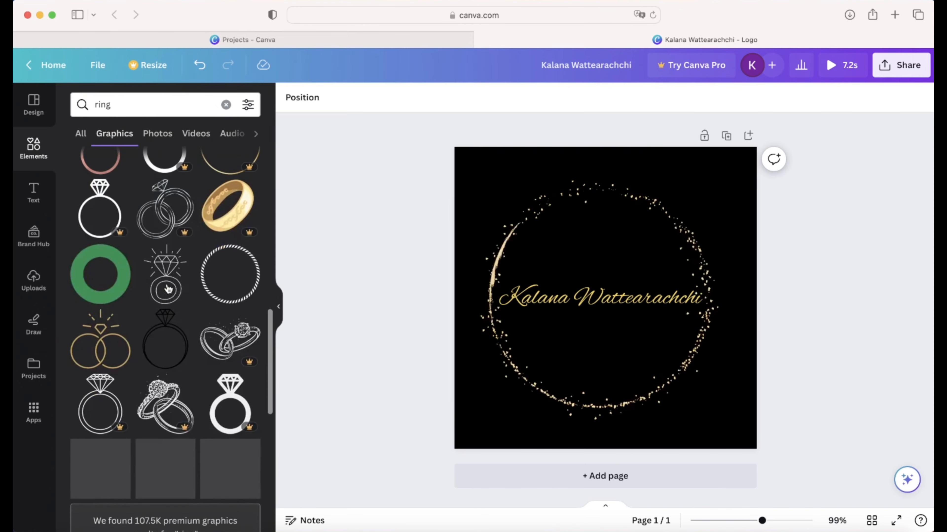
pyautogui.scroll(-5, 168, 291)
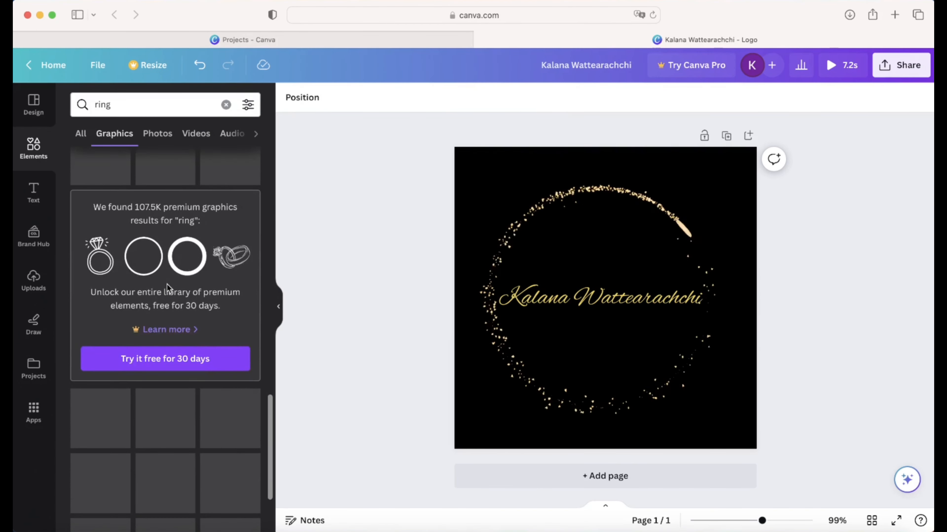
pyautogui.scroll(4, 167, 284)
pyautogui.scroll(-8, 166, 284)
pyautogui.scroll(7, 167, 287)
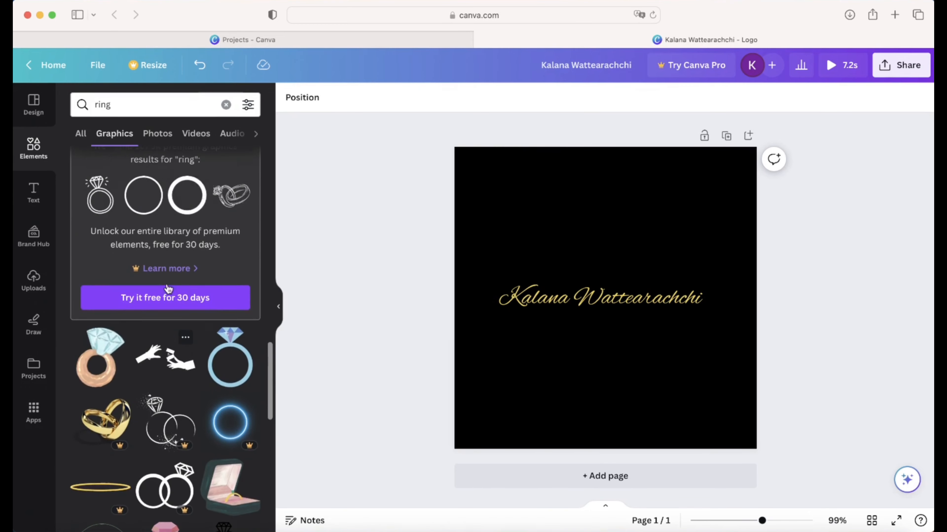
pyautogui.scroll(4, 169, 291)
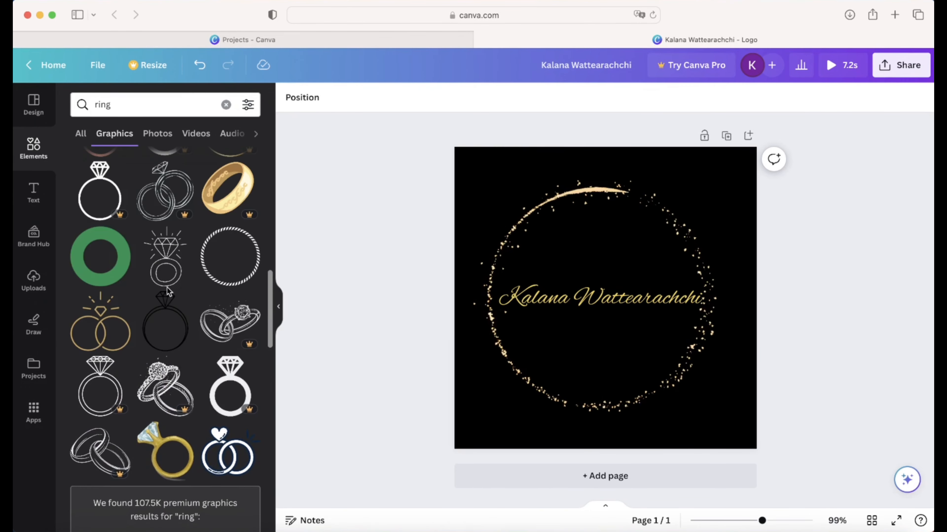
pyautogui.scroll(1, 167, 291)
pyautogui.click(97, 363)
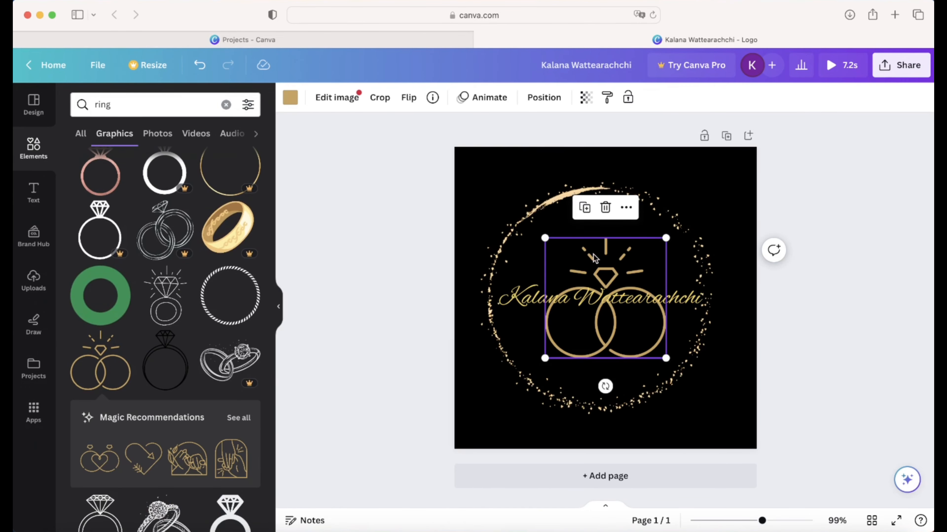
pyautogui.moveTo(544, 237); pyautogui.dragTo(603, 247)
pyautogui.click(818, 265)
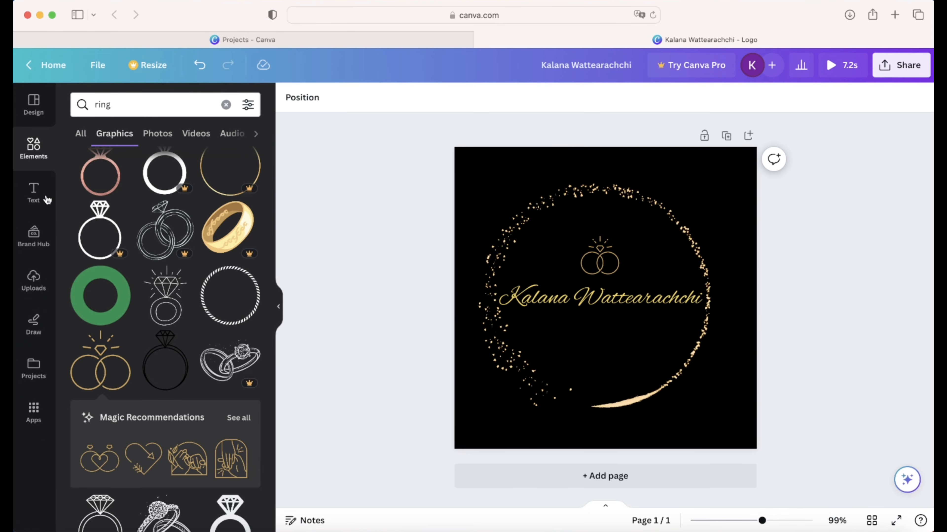
# - Add a text box reading 'The wedding planner' below the script name
pyautogui.click(37, 191)
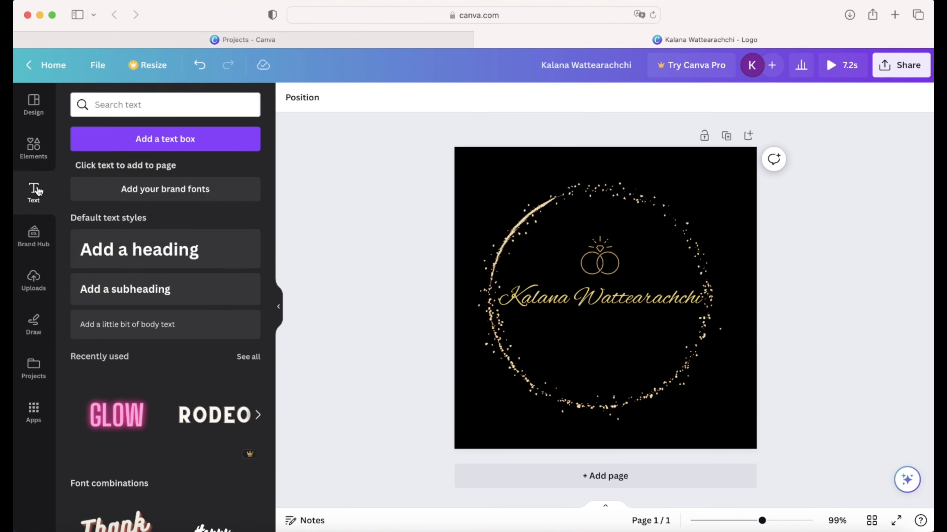
pyautogui.click(155, 147)
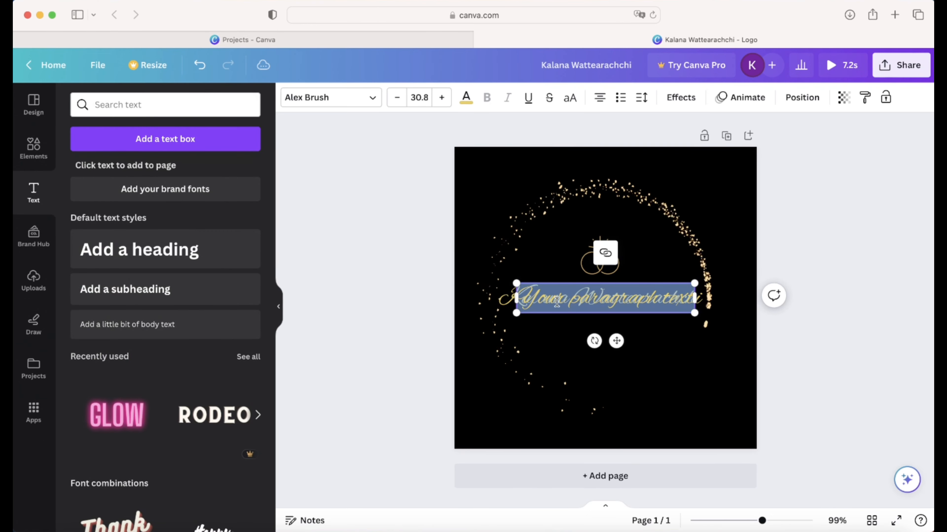
pyautogui.press('BackSpace')
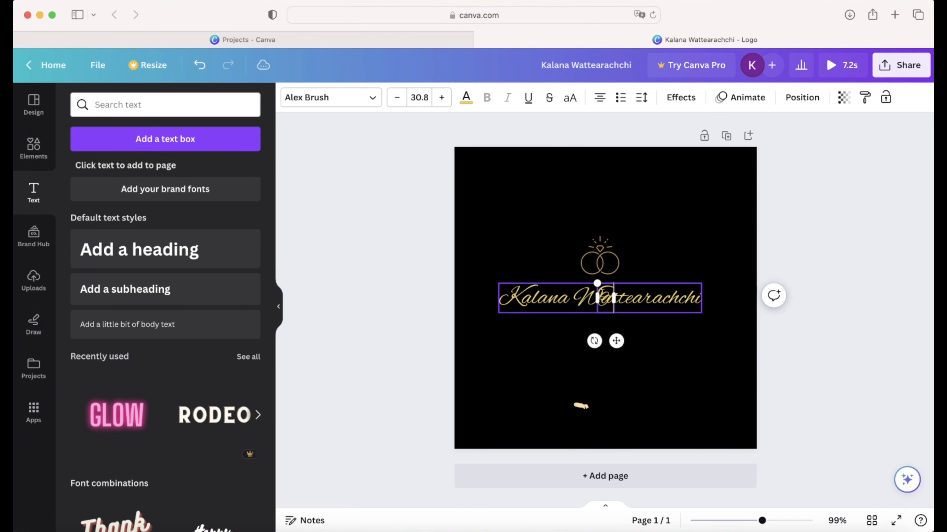
pyautogui.write('The Wedding')
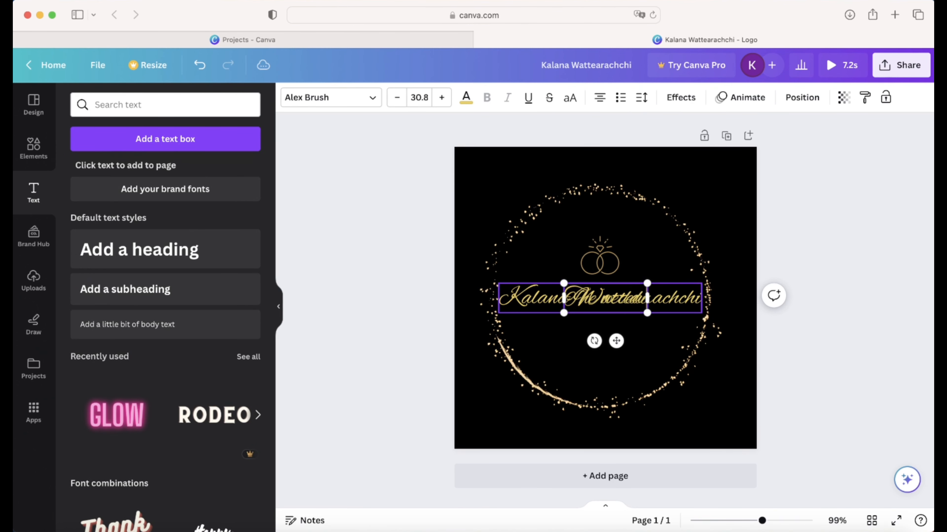
pyautogui.write(' Plann')
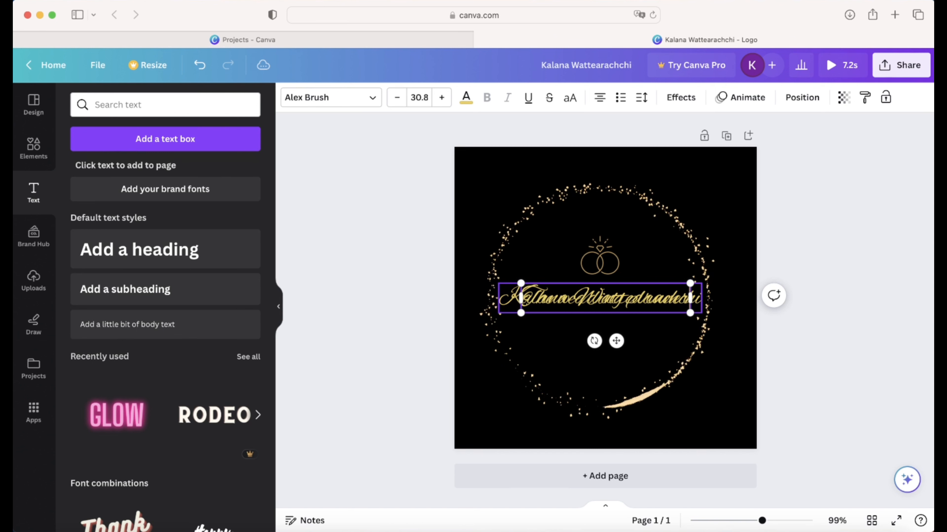
pyautogui.moveTo(584, 284); pyautogui.dragTo(578, 320)
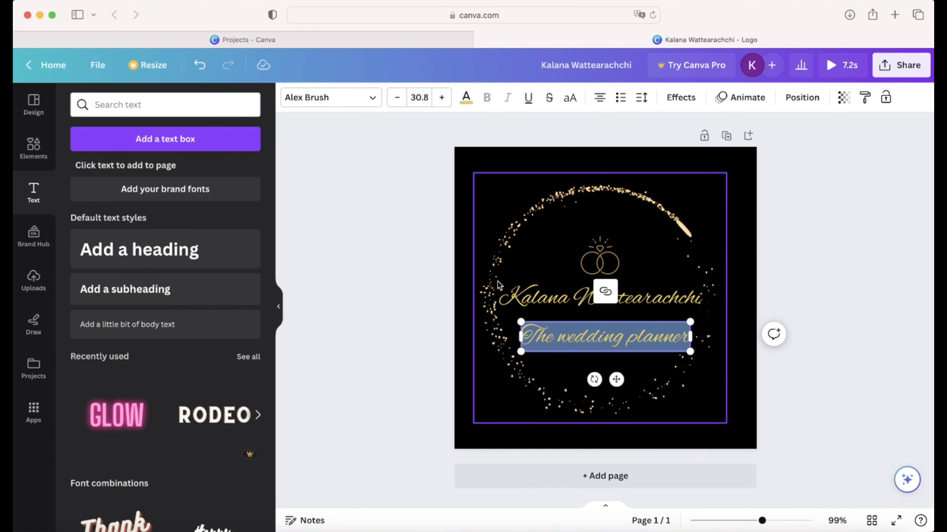
# - Set the tagline in the Xarrovv font, shrink it and centre it under the name
pyautogui.click(314, 98)
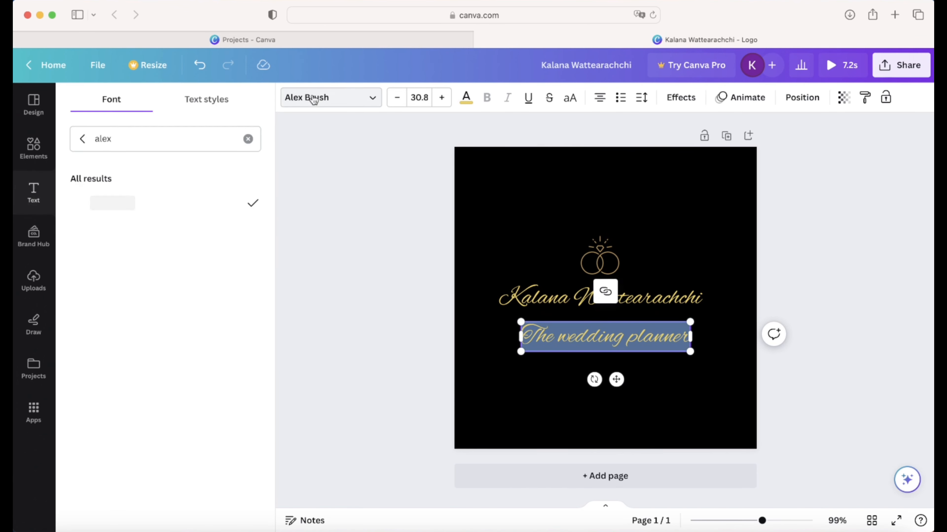
pyautogui.doubleClick(132, 137)
pyautogui.write('xa')
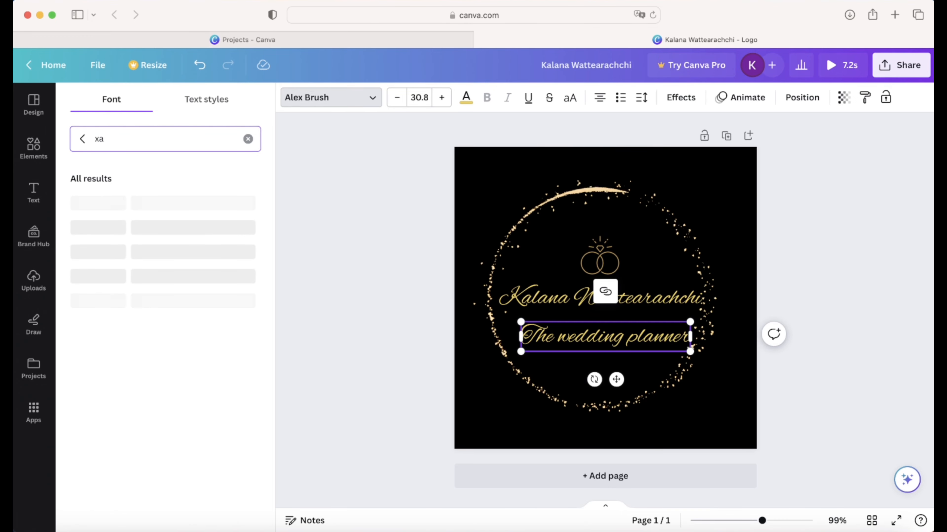
pyautogui.click(105, 207)
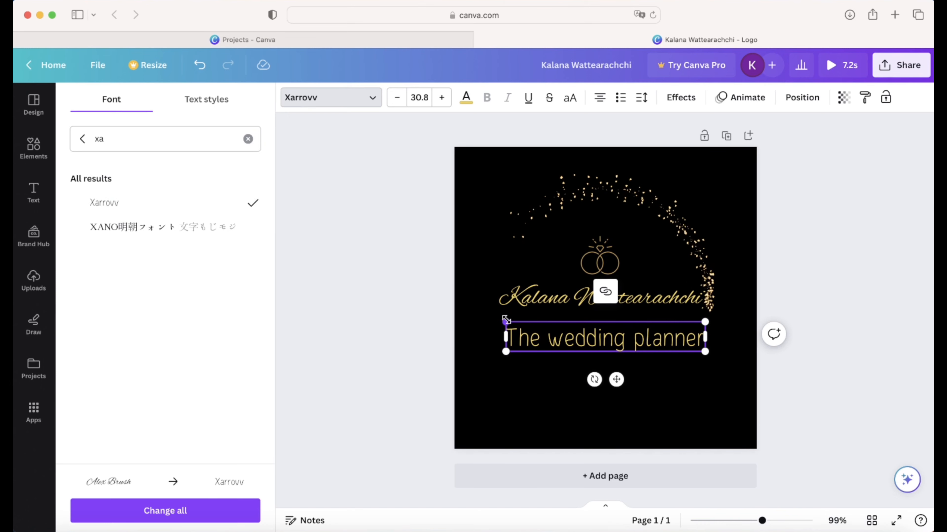
pyautogui.moveTo(505, 321); pyautogui.dragTo(545, 331)
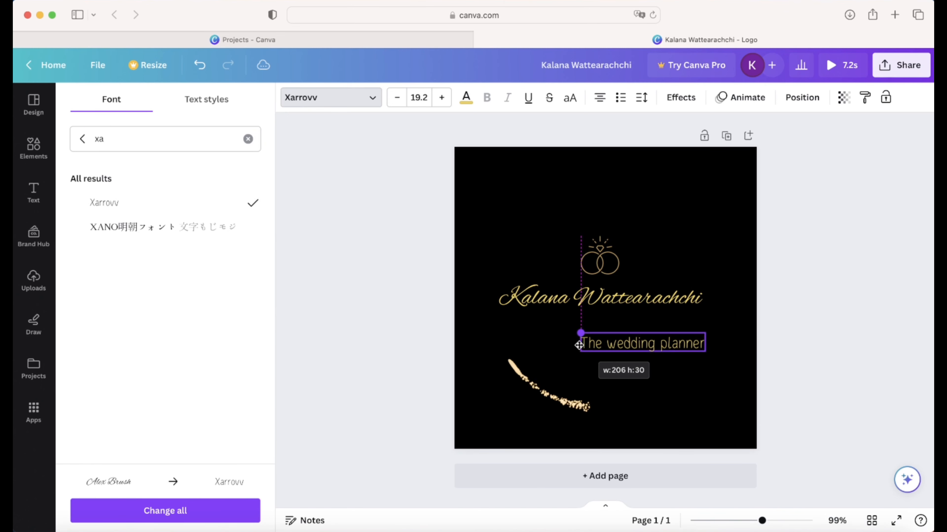
pyautogui.moveTo(621, 333); pyautogui.dragTo(578, 314)
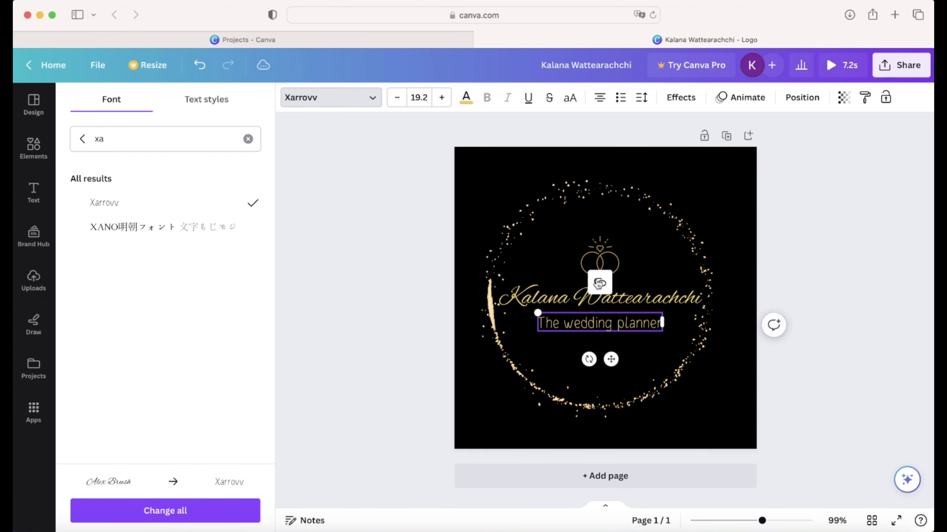
# - Nudge the ring icon slightly higher and review the layout
pyautogui.click(604, 248)
pyautogui.moveTo(605, 248); pyautogui.dragTo(603, 241)
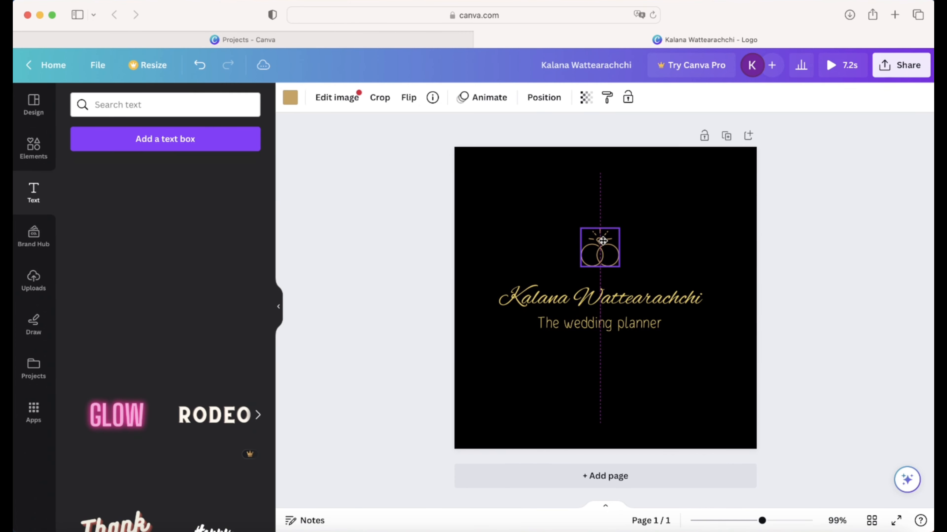
pyautogui.click(556, 276)
pyautogui.click(556, 309)
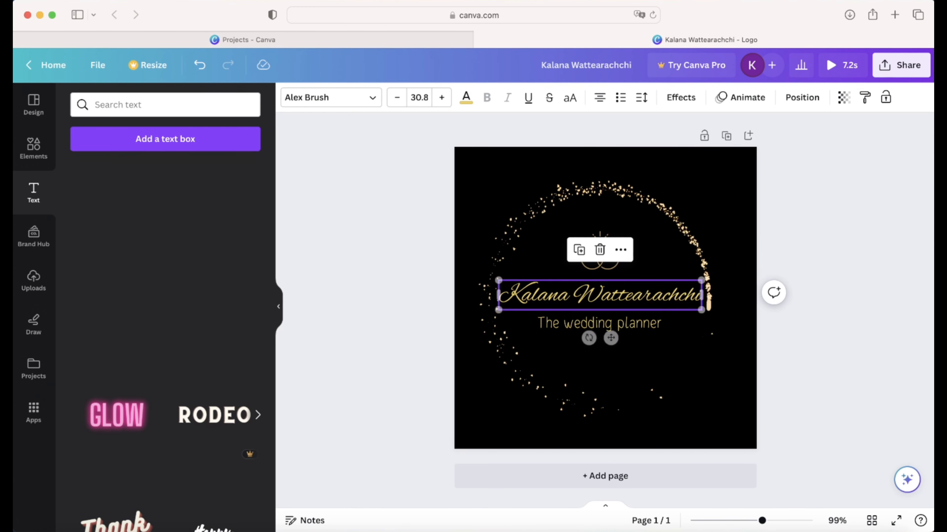
pyautogui.click(568, 324)
pyautogui.click(843, 316)
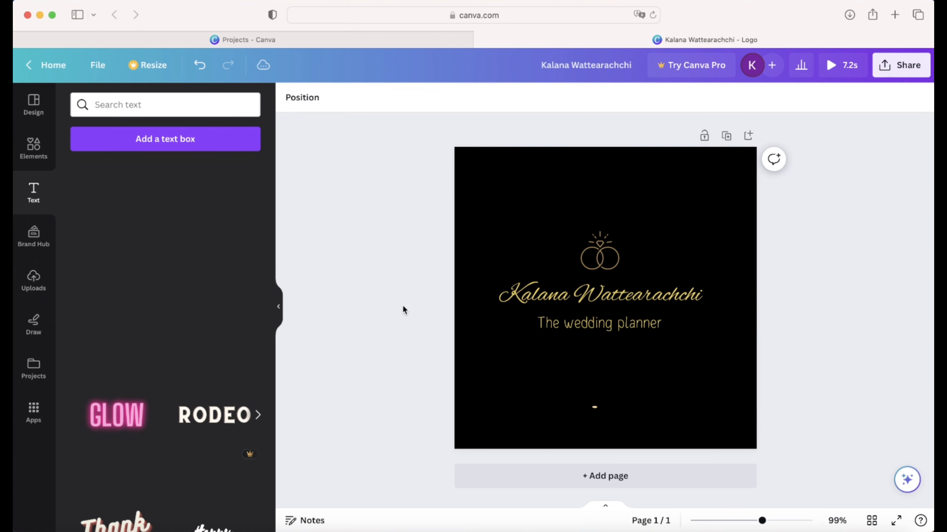
# - Add a text box reading '1975' beneath the tagline
pyautogui.click(149, 138)
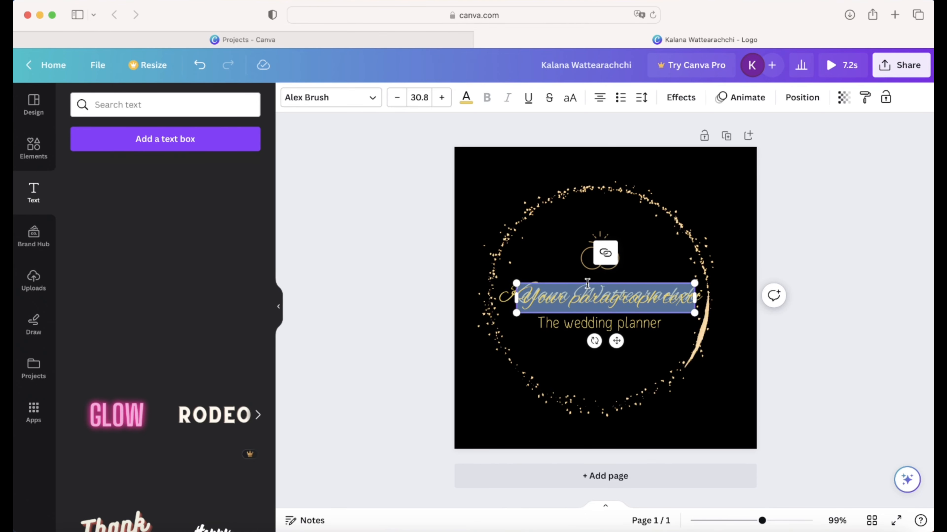
pyautogui.moveTo(587, 280); pyautogui.dragTo(588, 339)
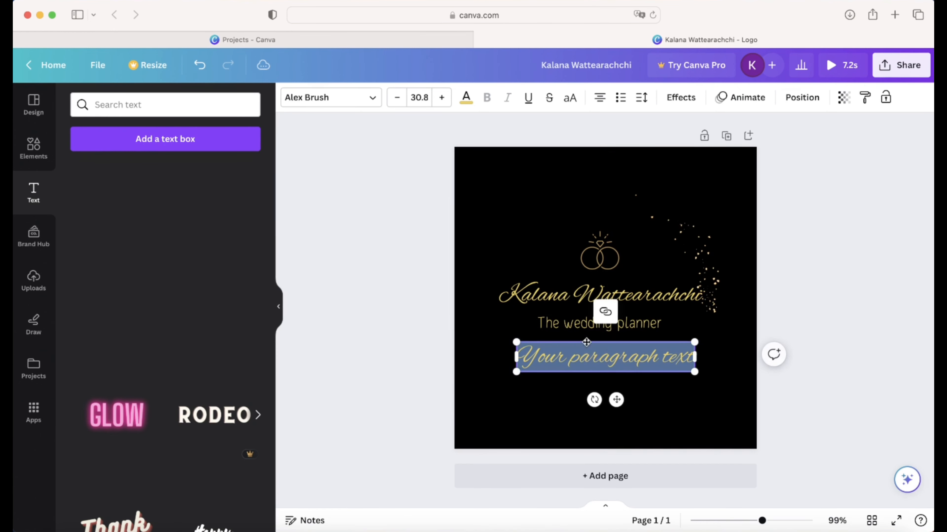
pyautogui.click(588, 357)
pyautogui.doubleClick(588, 357)
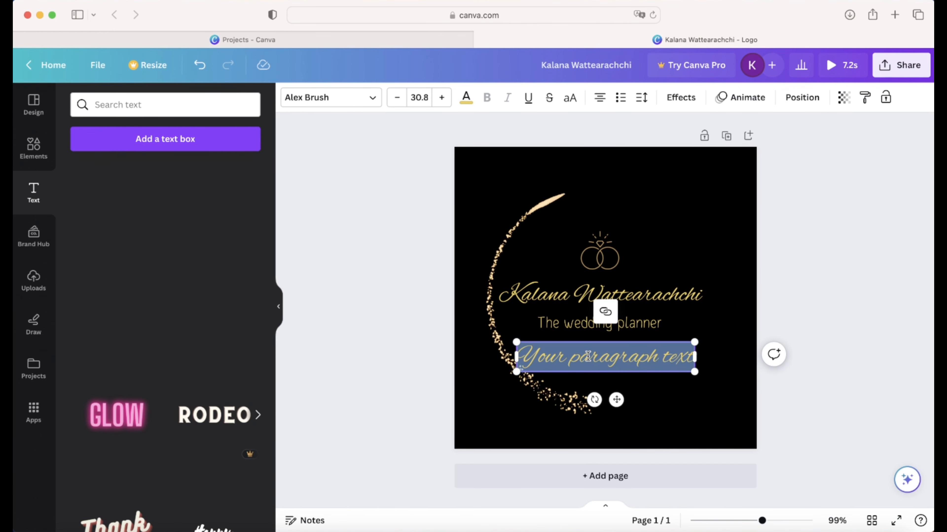
pyautogui.press('BackSpace')
pyautogui.write('1975')
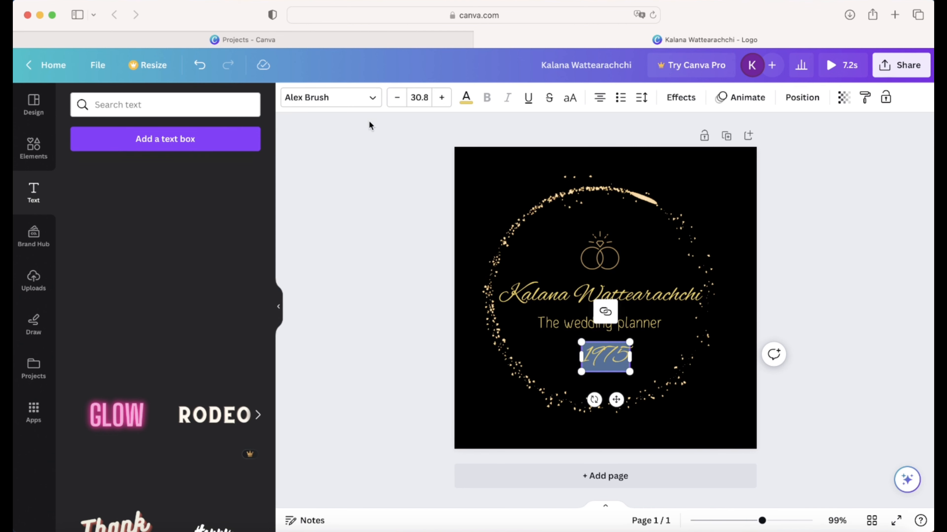
# - Set the year 1975 in Canva Student Font
pyautogui.click(365, 99)
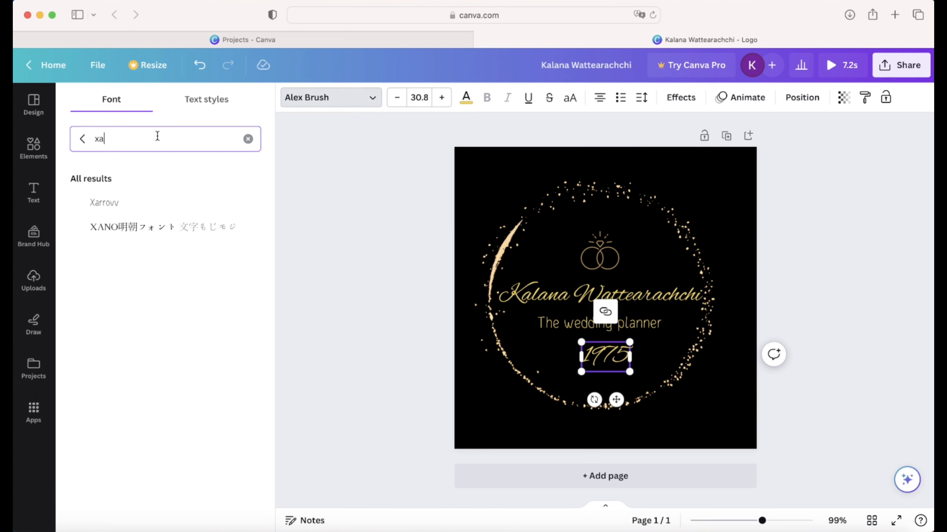
pyautogui.doubleClick(156, 136)
pyautogui.write('canvas')
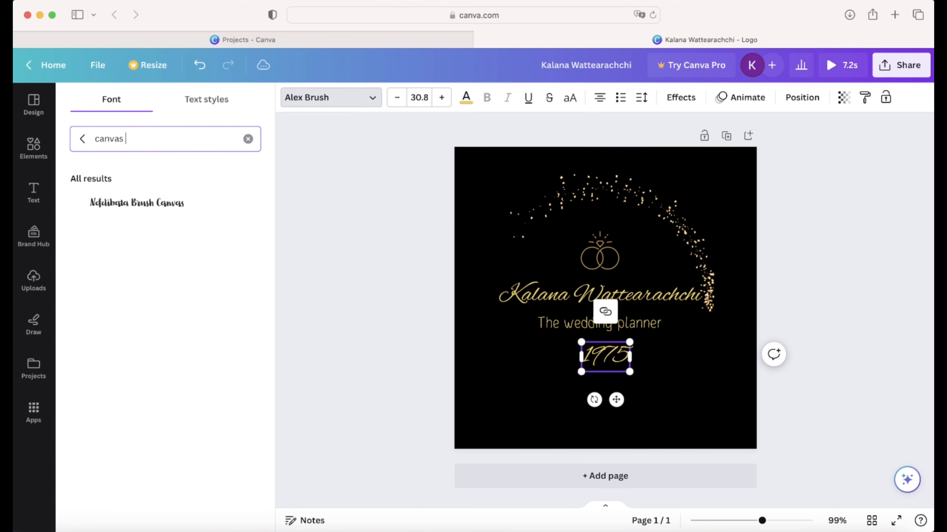
pyautogui.write(' st')
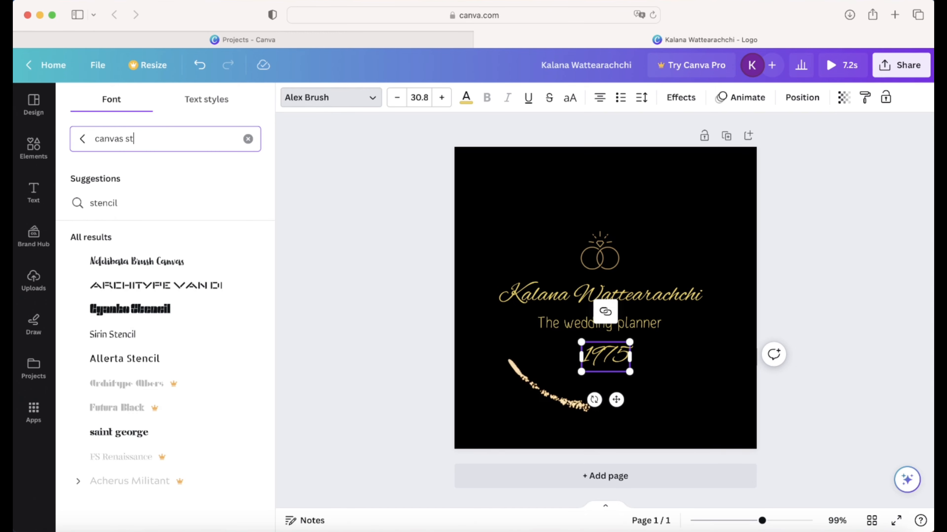
pyautogui.press('BackSpace')
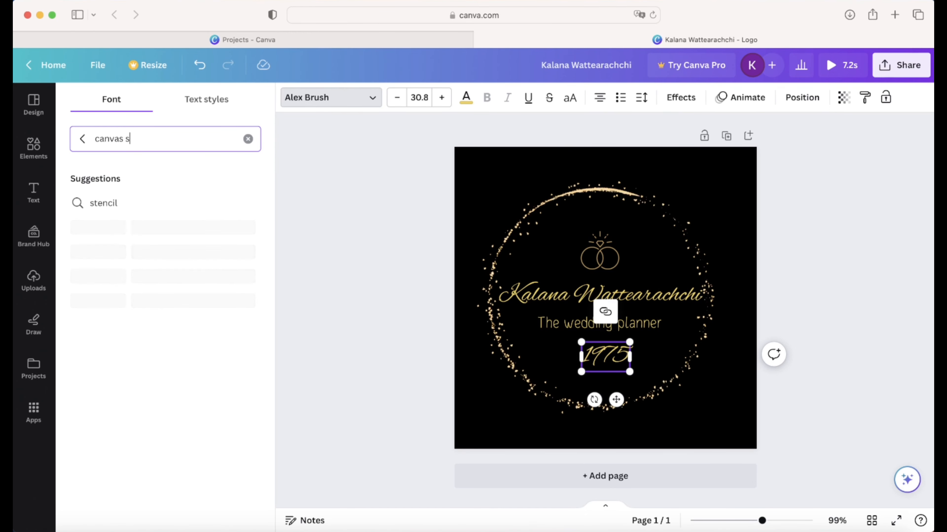
pyautogui.press('BackSpace')
pyautogui.press('BackSpace')
pyautogui.press('BackSpace')
pyautogui.write('st')
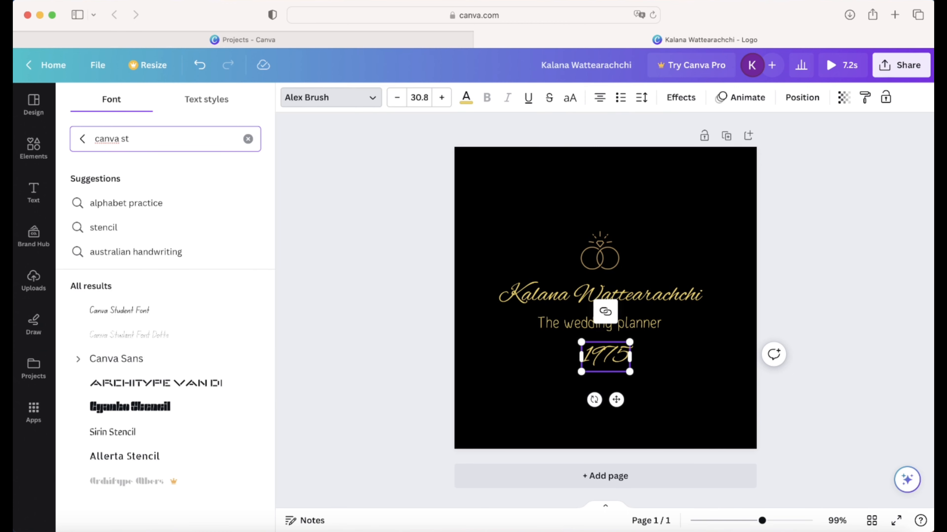
pyautogui.click(118, 310)
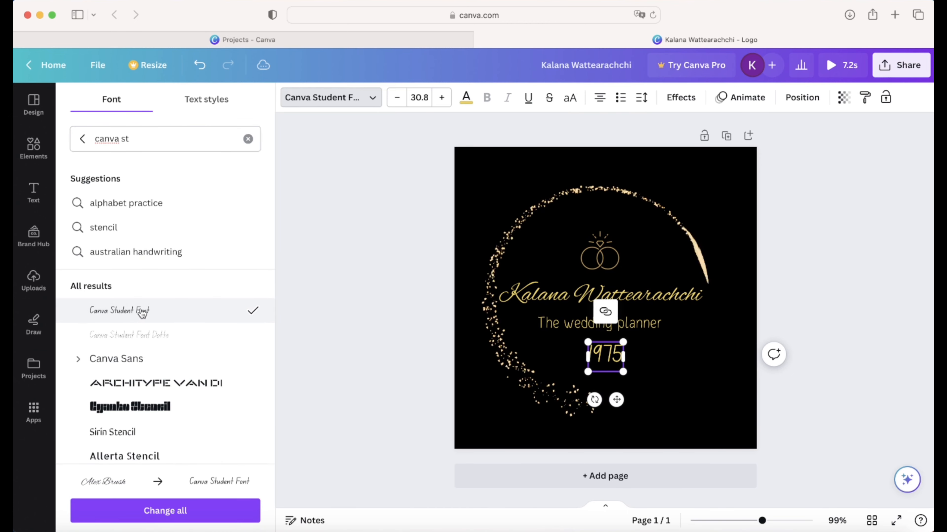
pyautogui.click(801, 273)
# - Shift 1975 slightly left to centre it and bring back the ring graphics results
pyautogui.click(634, 360)
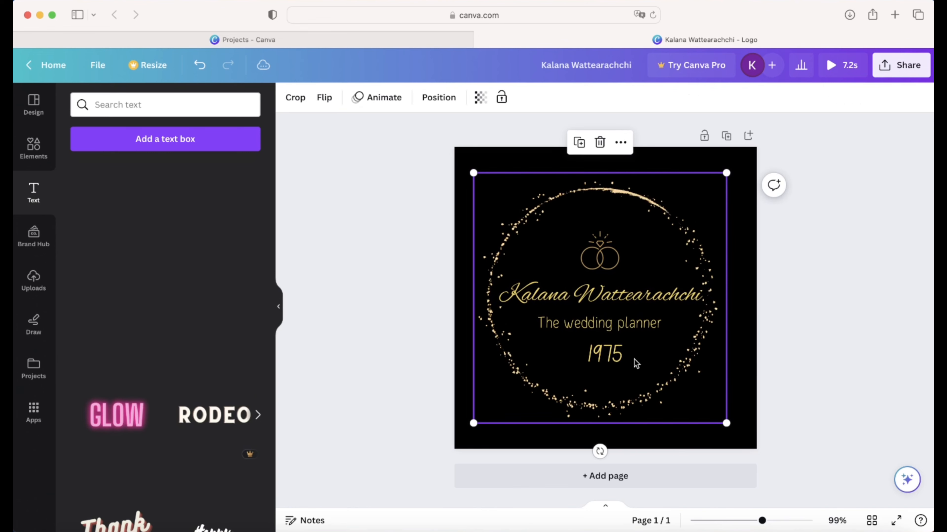
pyautogui.click(600, 349)
pyautogui.moveTo(602, 343)
pyautogui.mouseDown()
pyautogui.moveTo(589, 344)
pyautogui.moveTo(597, 341)
pyautogui.mouseUp()
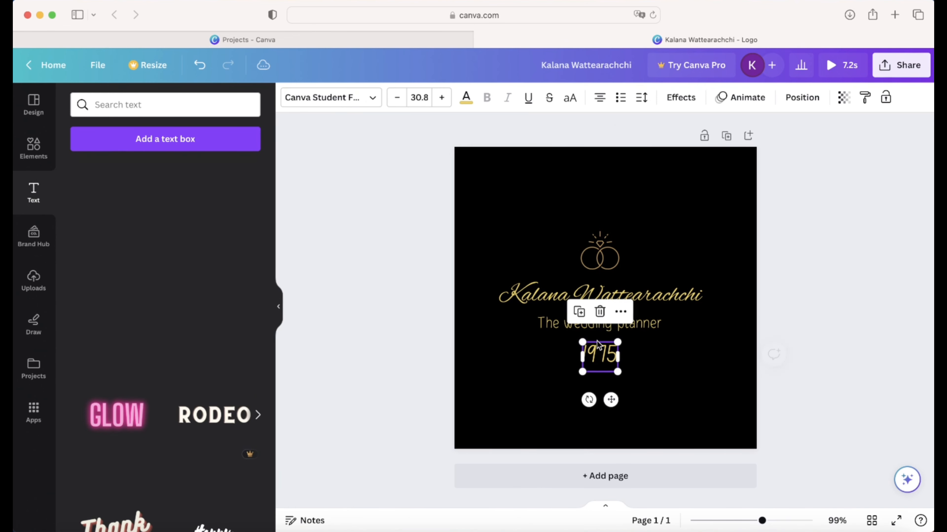
pyautogui.click(859, 320)
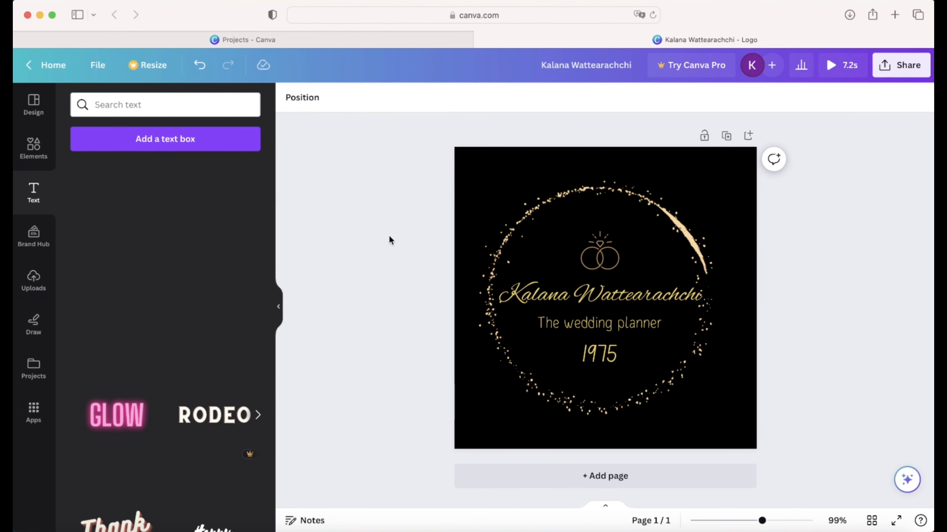
pyautogui.click(33, 145)
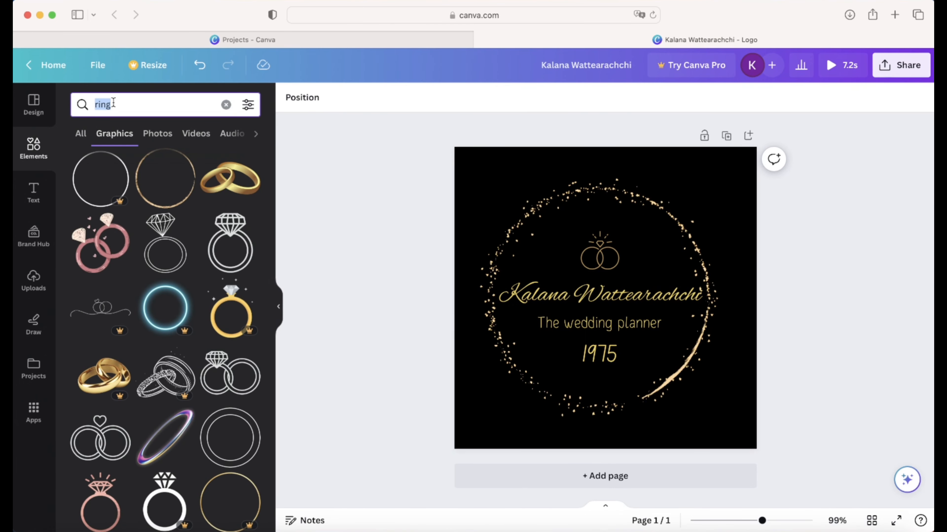
# - Search graphics for 'round' and add the gold double-ring frame
pyautogui.write('round')
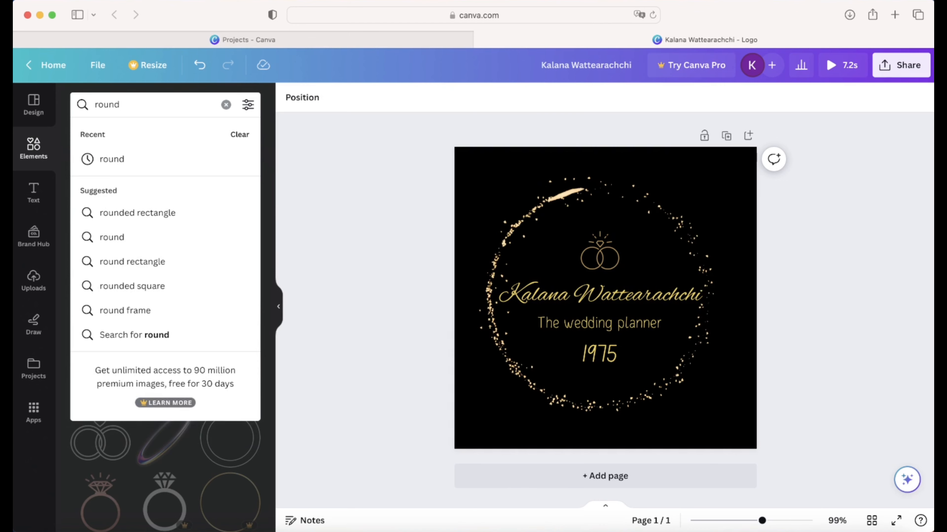
pyautogui.press('Return')
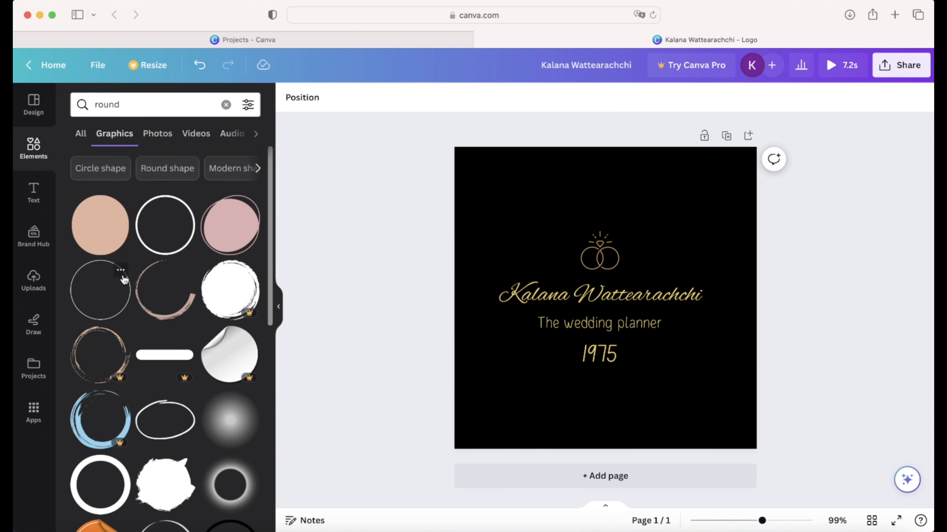
pyautogui.scroll(-4, 180, 291)
pyautogui.scroll(4, 180, 291)
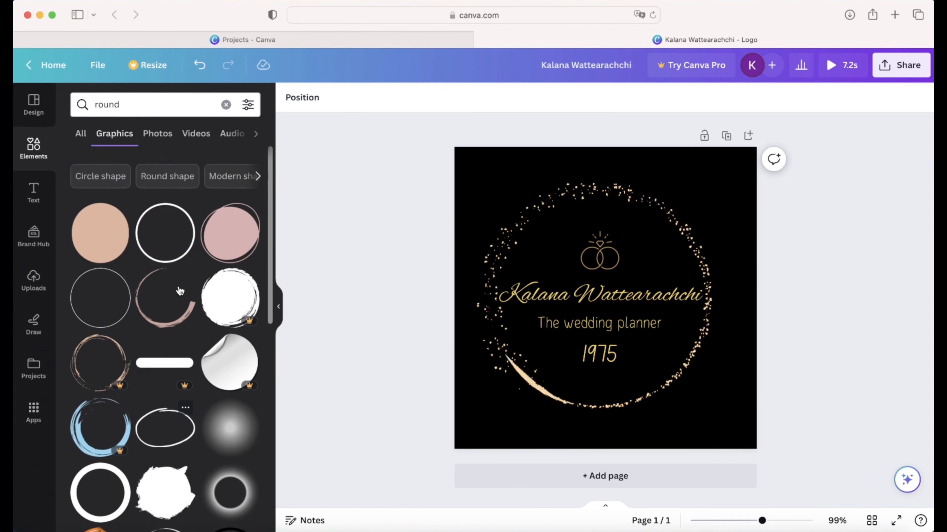
pyautogui.scroll(-6, 180, 291)
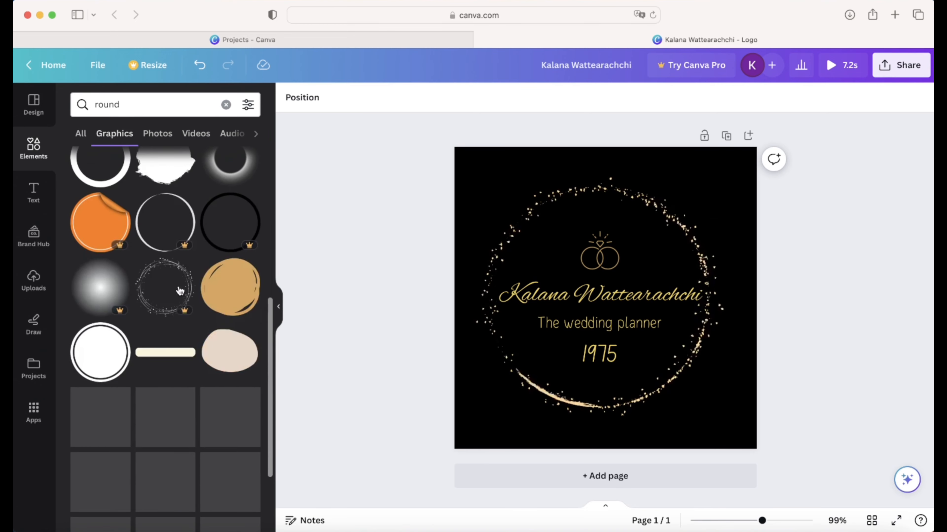
pyautogui.scroll(-8, 180, 291)
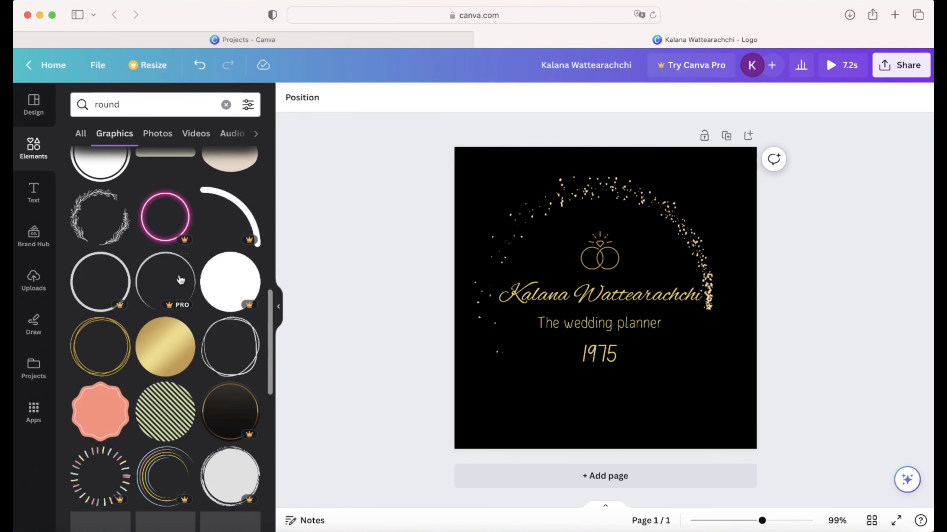
pyautogui.scroll(-2, 179, 279)
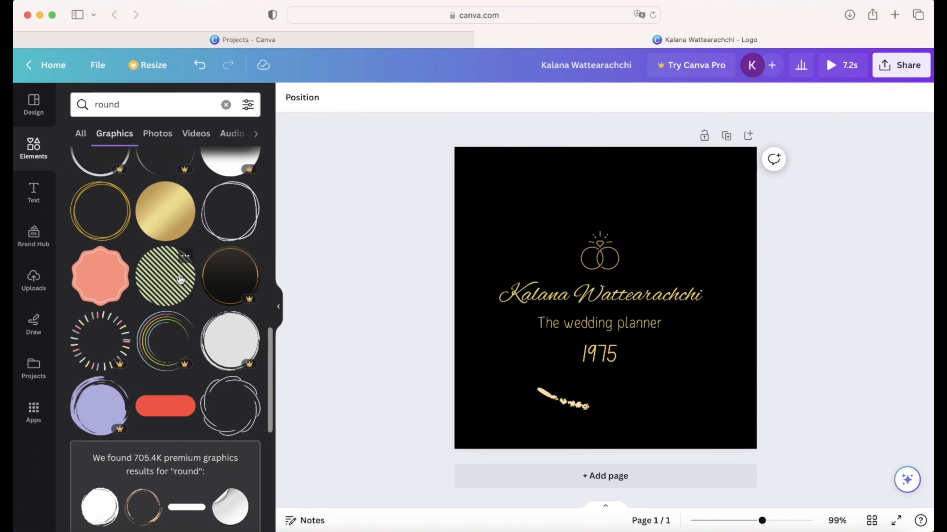
pyautogui.scroll(2, 180, 280)
pyautogui.click(94, 269)
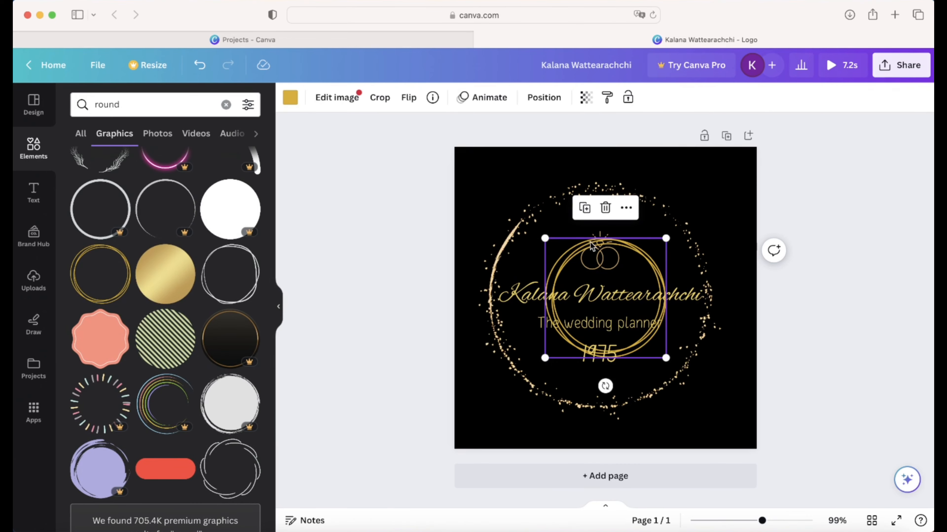
# - Enlarge the double-ring frame and centre it around the icon, name, tagline and year
pyautogui.moveTo(541, 240); pyautogui.dragTo(486, 184)
pyautogui.moveTo(665, 356); pyautogui.dragTo(736, 427)
pyautogui.moveTo(713, 214); pyautogui.dragTo(696, 206)
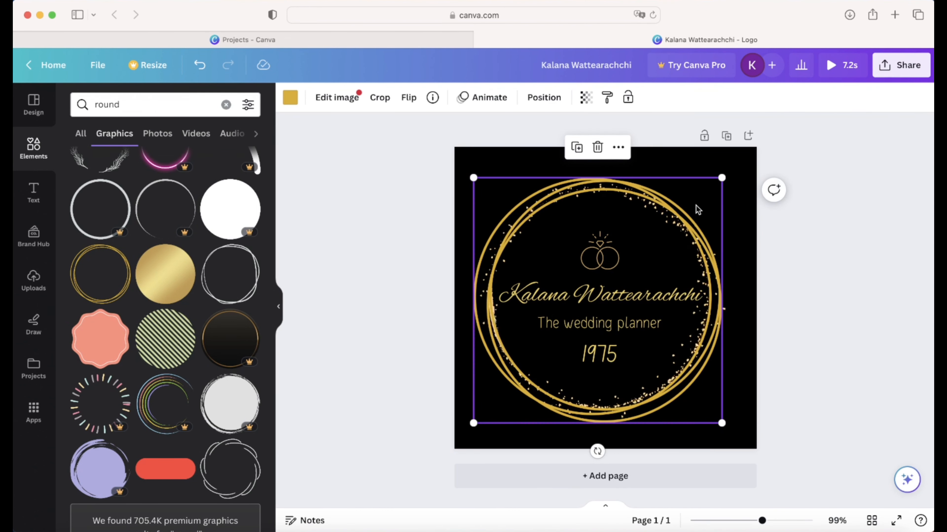
pyautogui.click(817, 232)
# - Fade the gold ring frame to about 41 transparency and hide the side panel
pyautogui.click(673, 214)
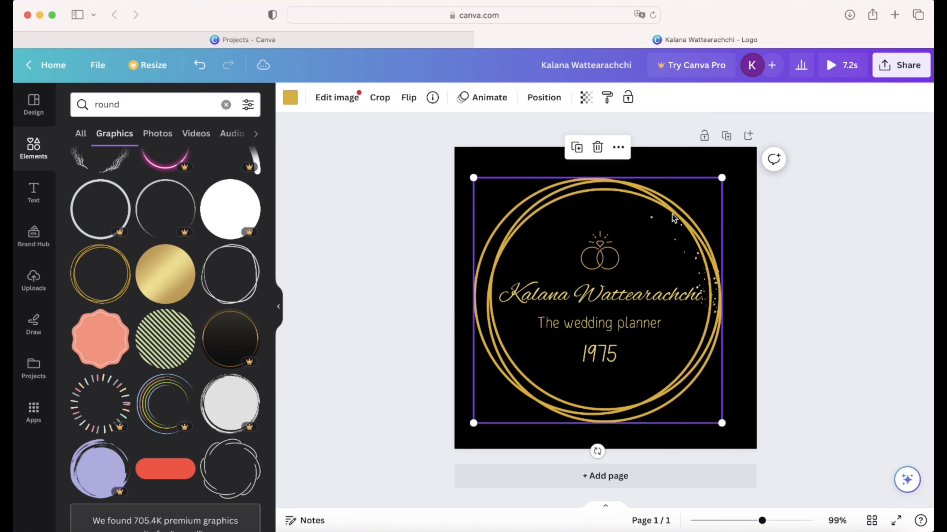
pyautogui.click(586, 106)
pyautogui.moveTo(585, 149); pyautogui.dragTo(518, 151)
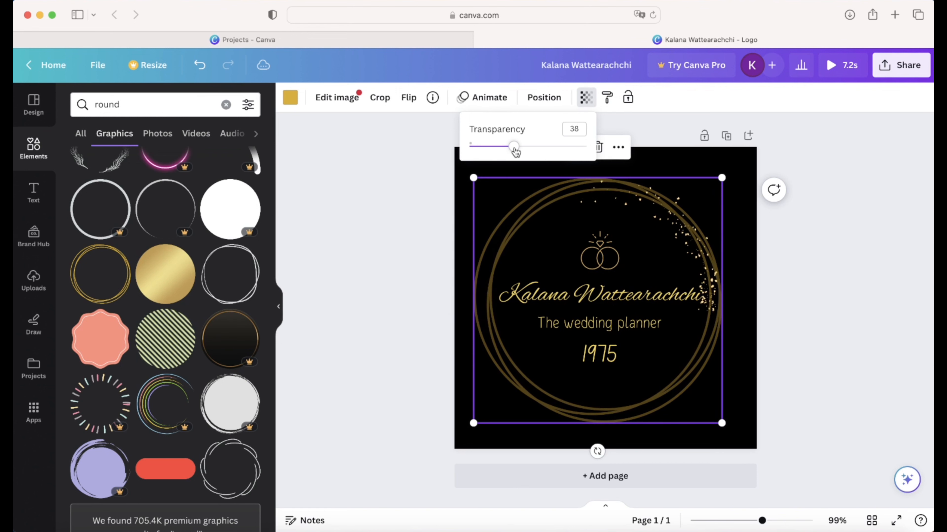
pyautogui.click(800, 257)
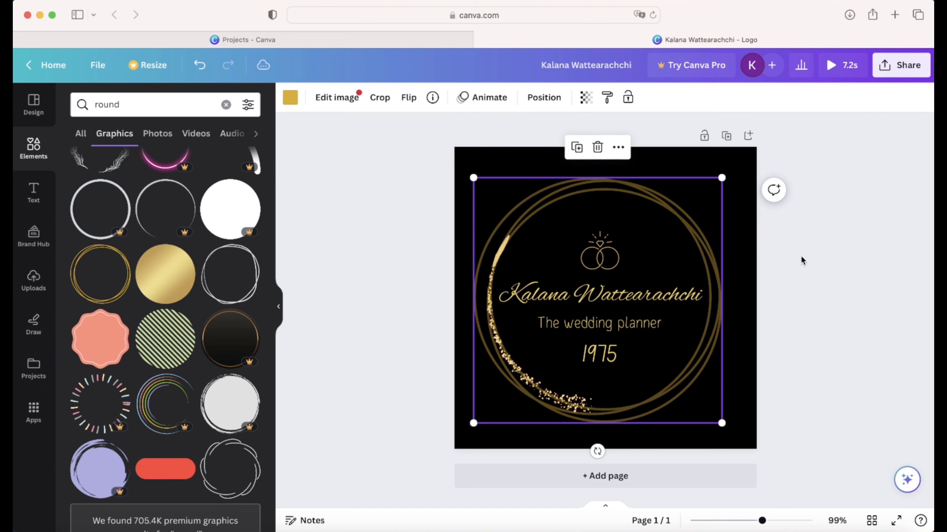
pyautogui.click(791, 289)
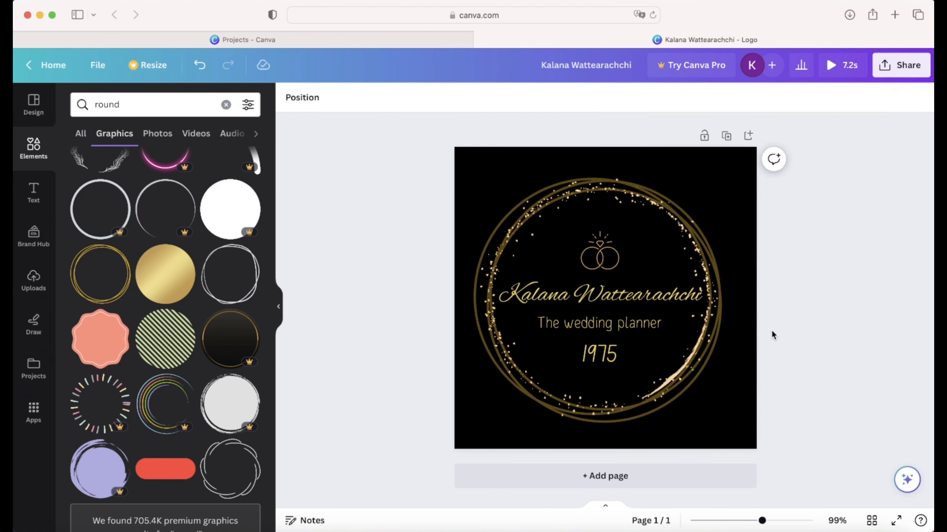
pyautogui.click(280, 305)
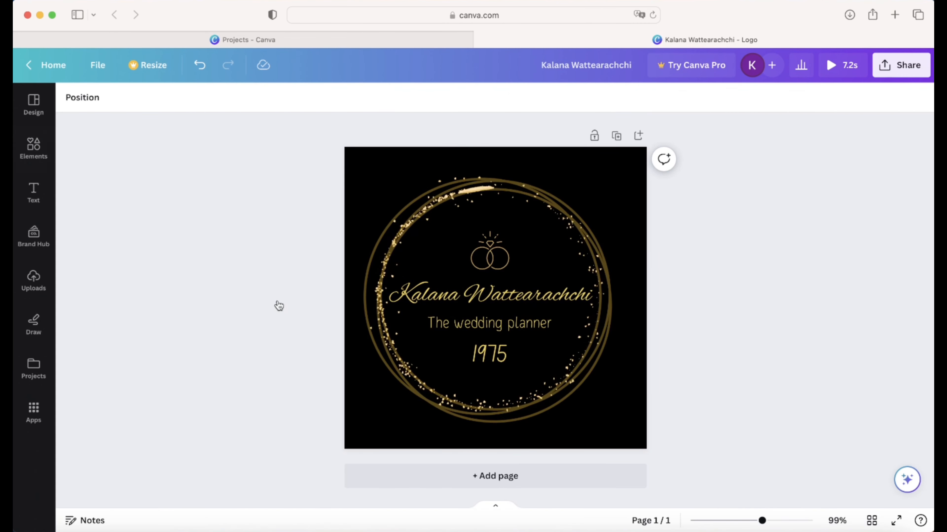
# - Duplicate page 1 as a second logo page, bringing the design to 14.4 s
pyautogui.click(499, 508)
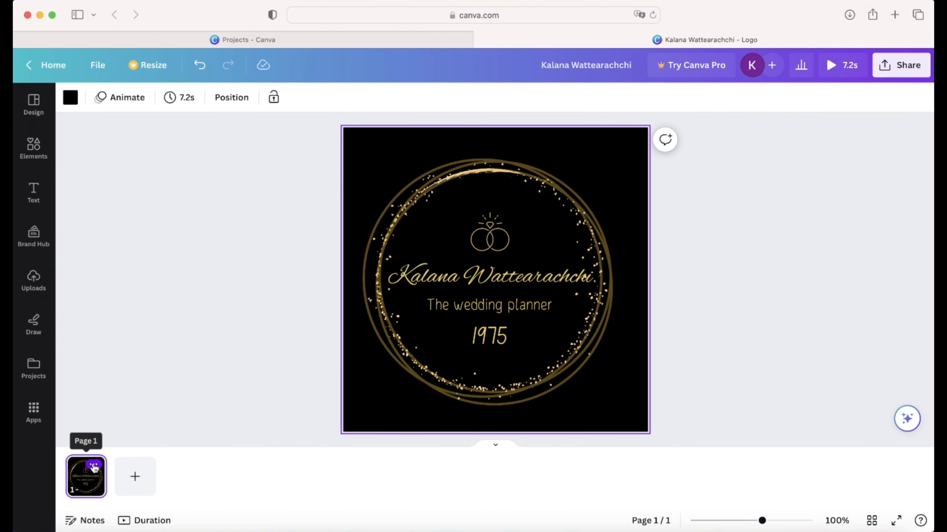
pyautogui.click(93, 467)
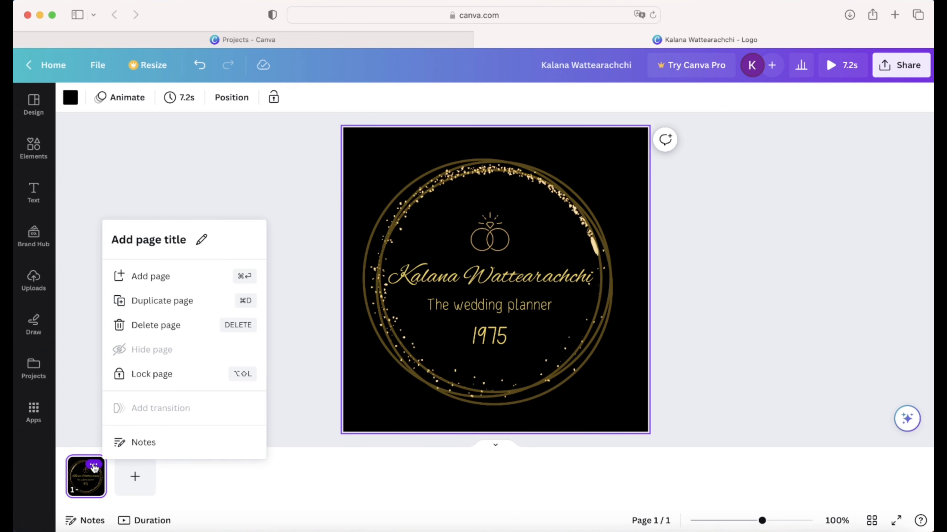
pyautogui.click(174, 305)
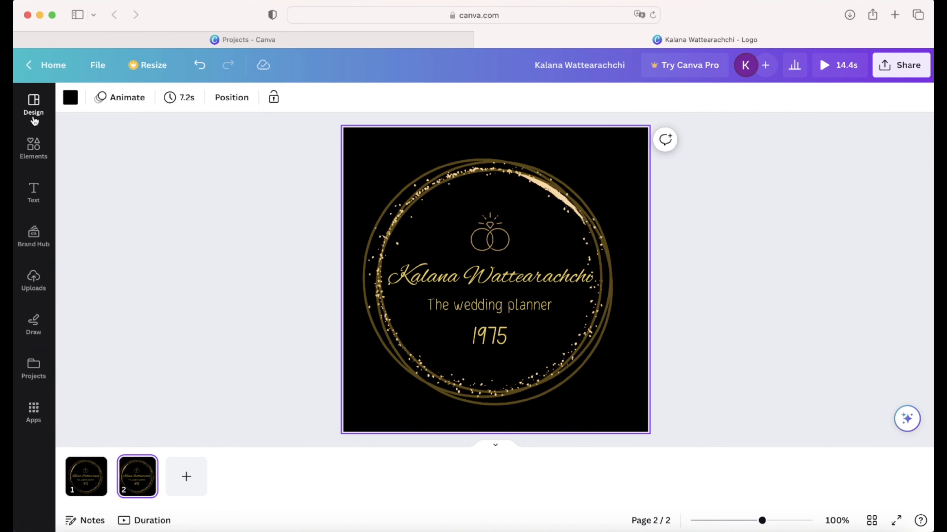
pyautogui.click(33, 147)
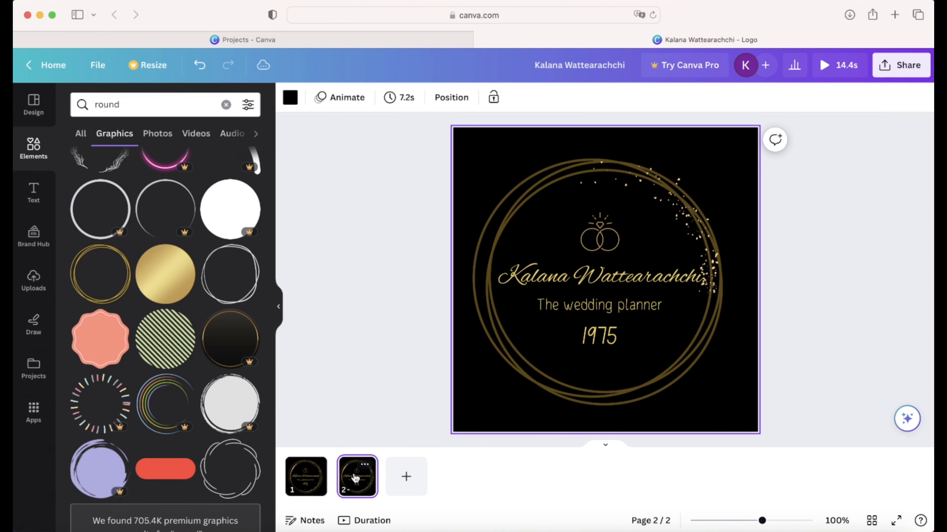
# - Search the graphics for 'ani' animated elements and browse the results
pyautogui.click(108, 94)
pyautogui.write('ani')
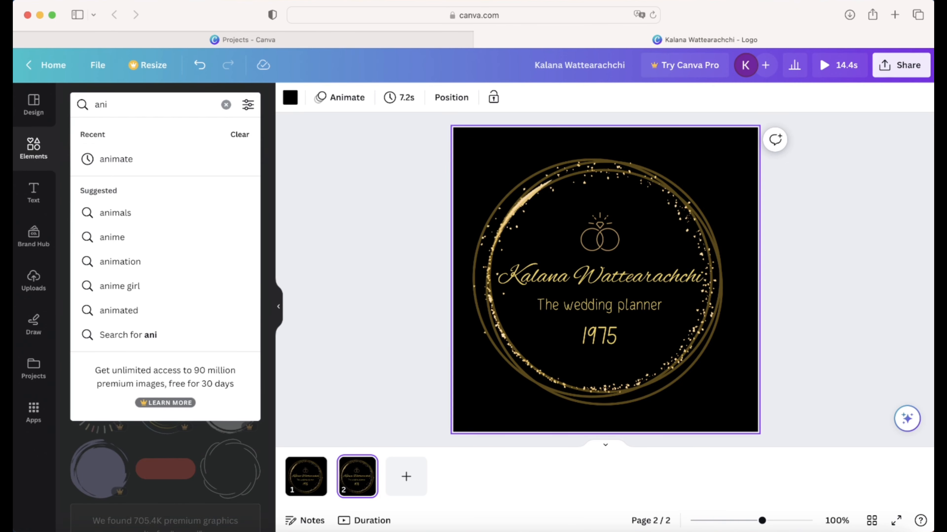
pyautogui.click(142, 153)
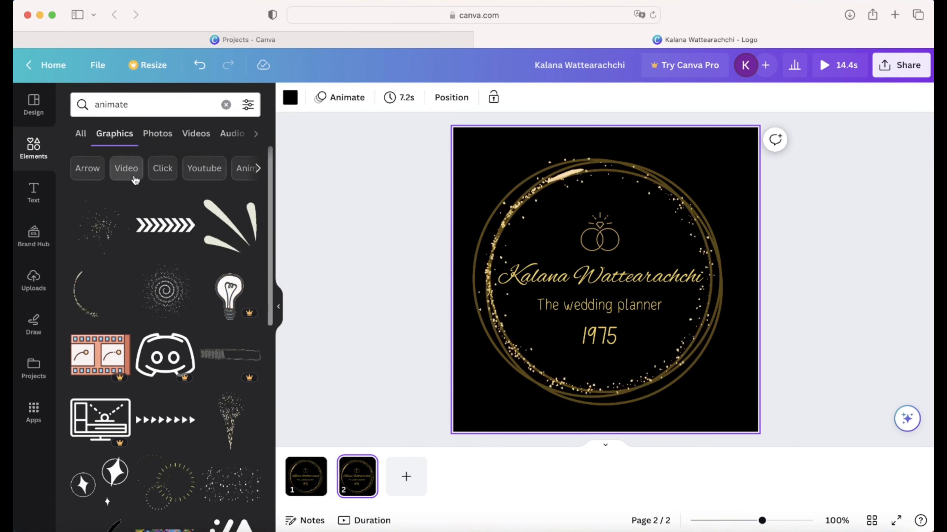
pyautogui.scroll(-3, 160, 327)
pyautogui.scroll(-4, 160, 325)
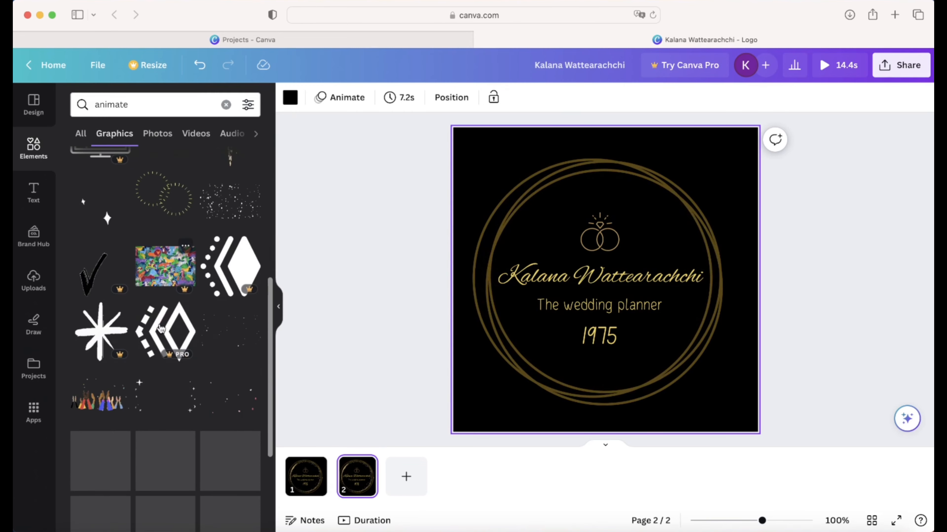
pyautogui.scroll(4, 161, 327)
pyautogui.scroll(5, 161, 327)
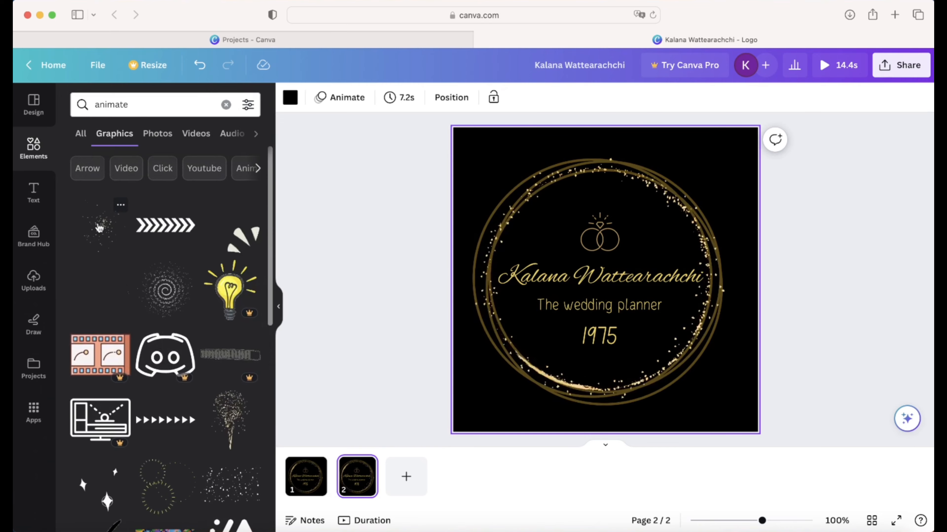
# - Try the dotted spiral graphic on page 2, delete it, and hide the side panel
pyautogui.click(161, 304)
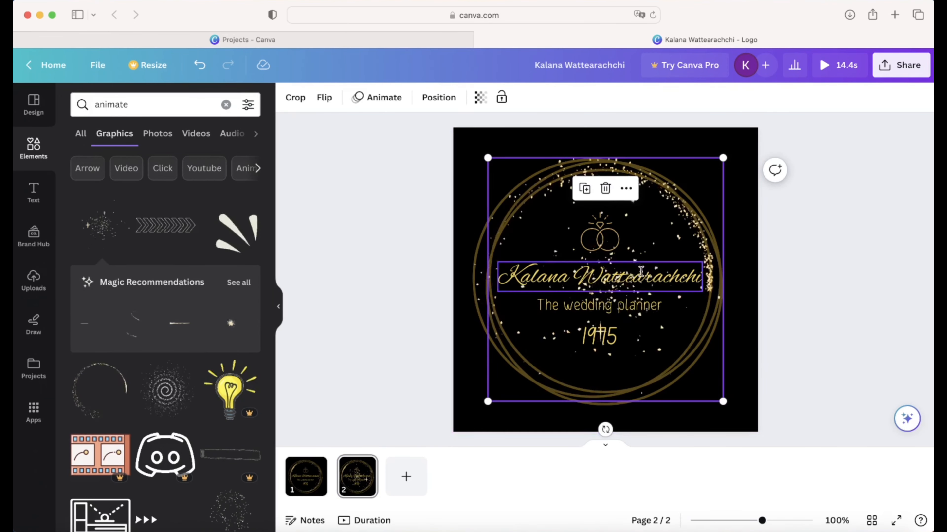
pyautogui.press('Delete')
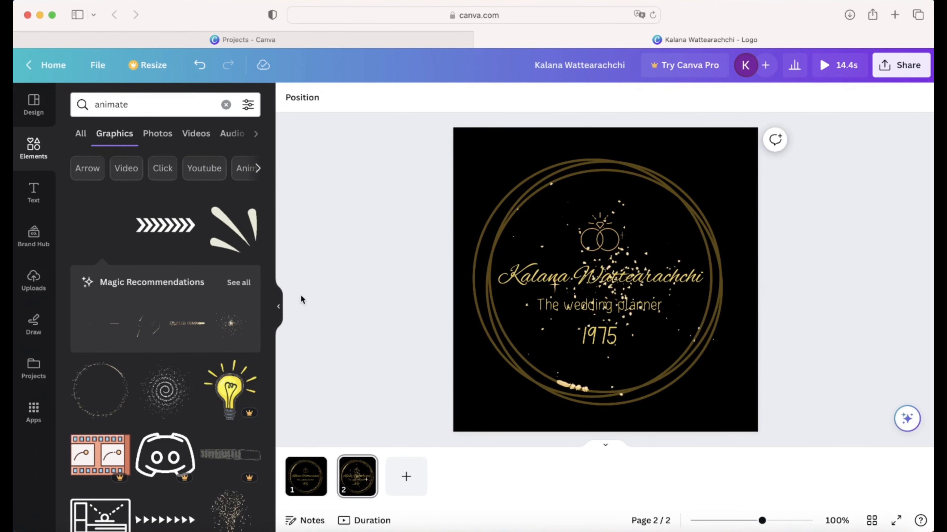
pyautogui.click(280, 307)
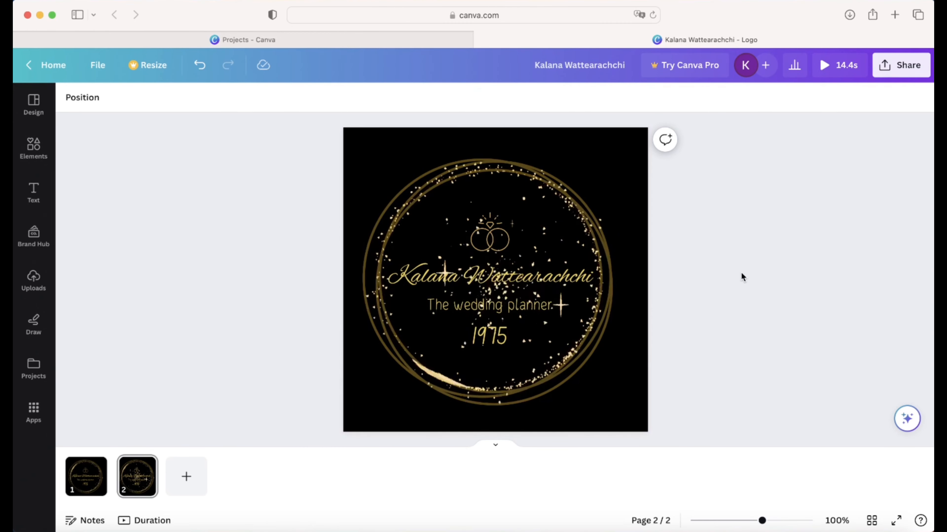
# - Set the glitter ring graphic on page 2 to transparency 58, then deselect it
pyautogui.click(596, 248)
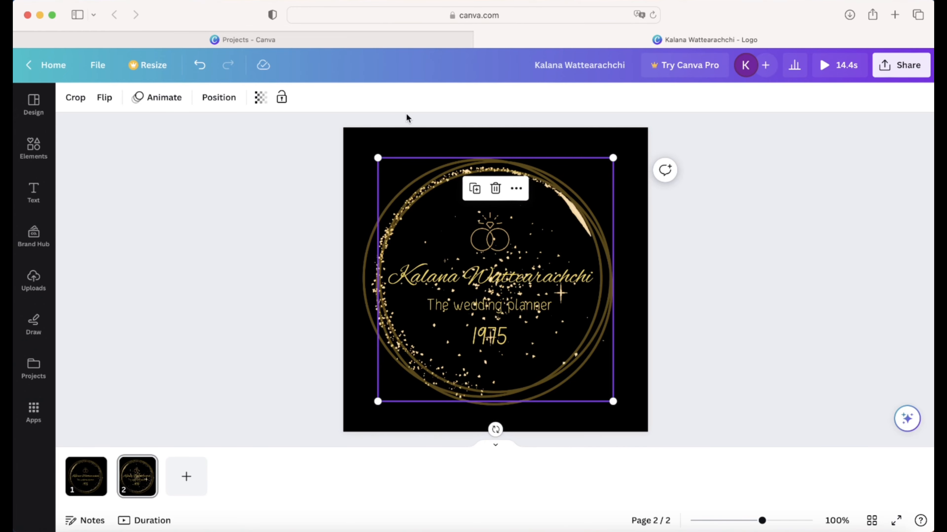
pyautogui.click(259, 98)
pyautogui.moveTo(260, 147); pyautogui.dragTo(224, 150)
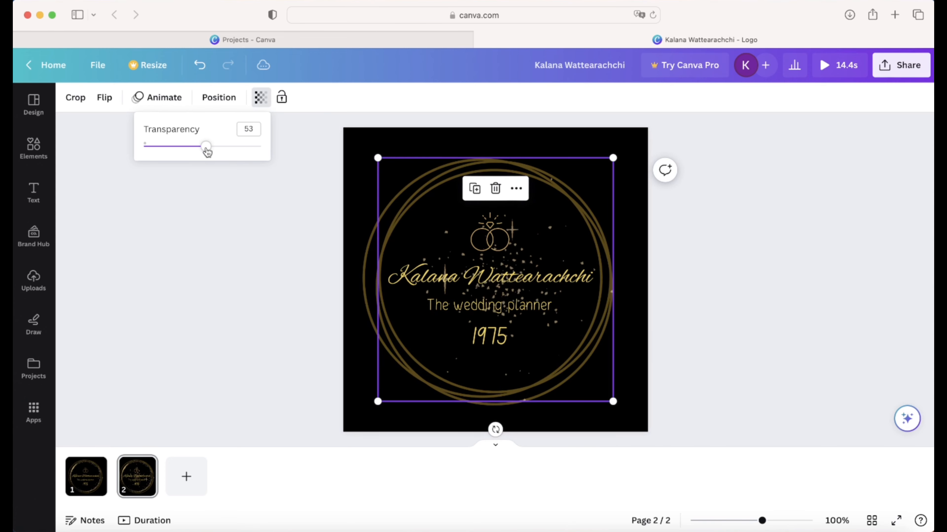
pyautogui.moveTo(170, 153); pyautogui.dragTo(214, 153)
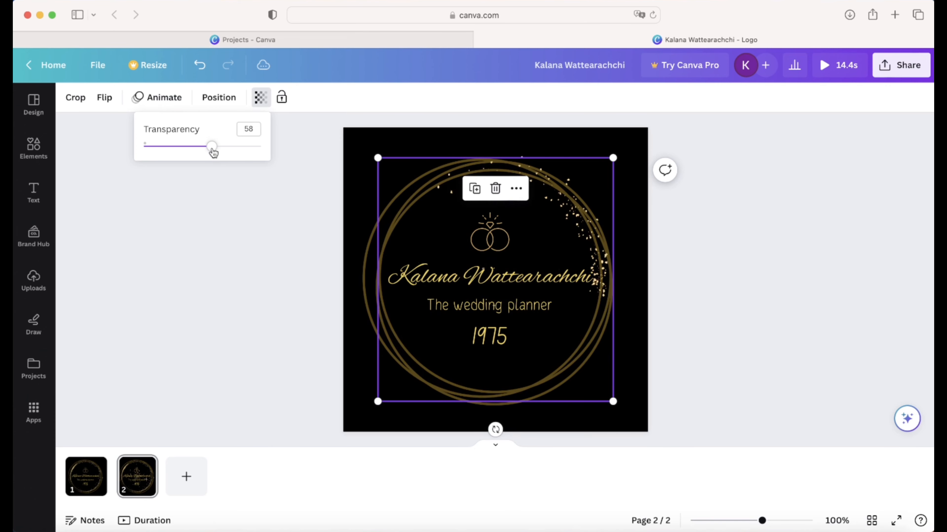
pyautogui.click(289, 206)
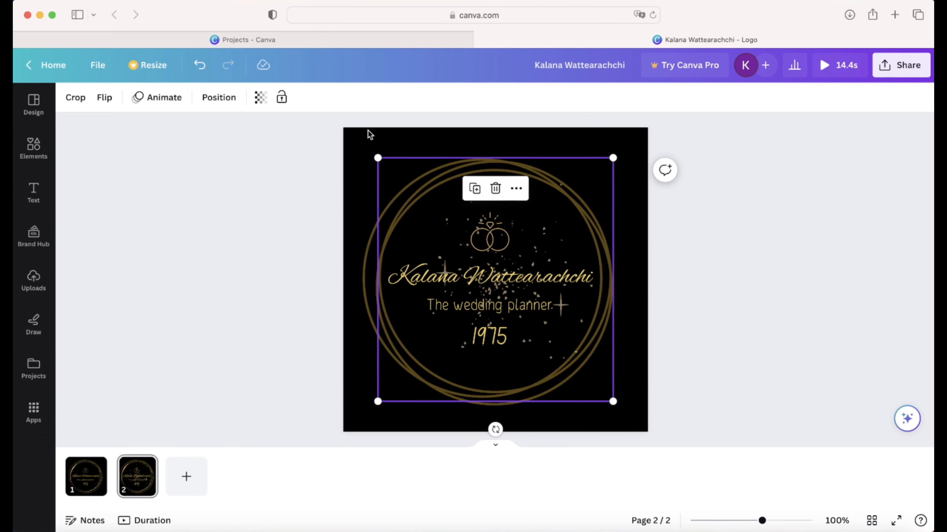
pyautogui.click(744, 238)
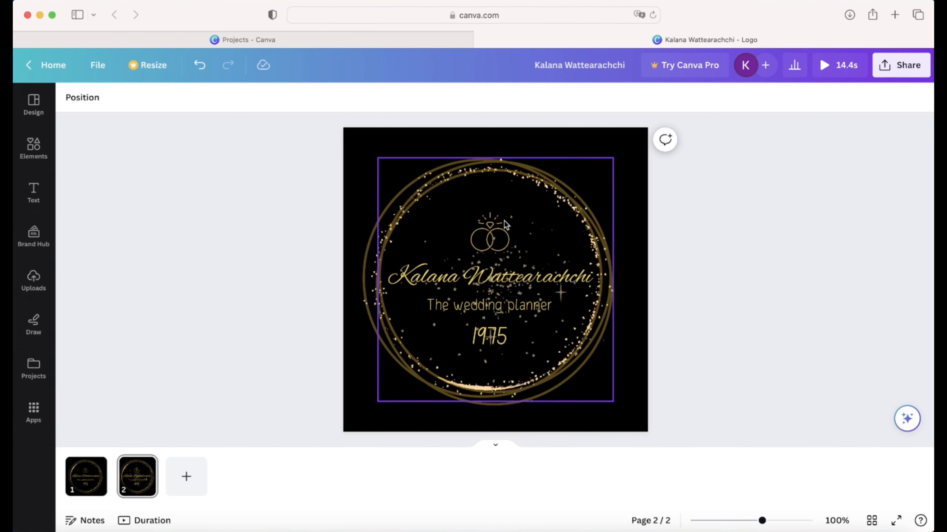
# - Browse text options, animated elements and animation choices for the name text without applying any
pyautogui.click(484, 278)
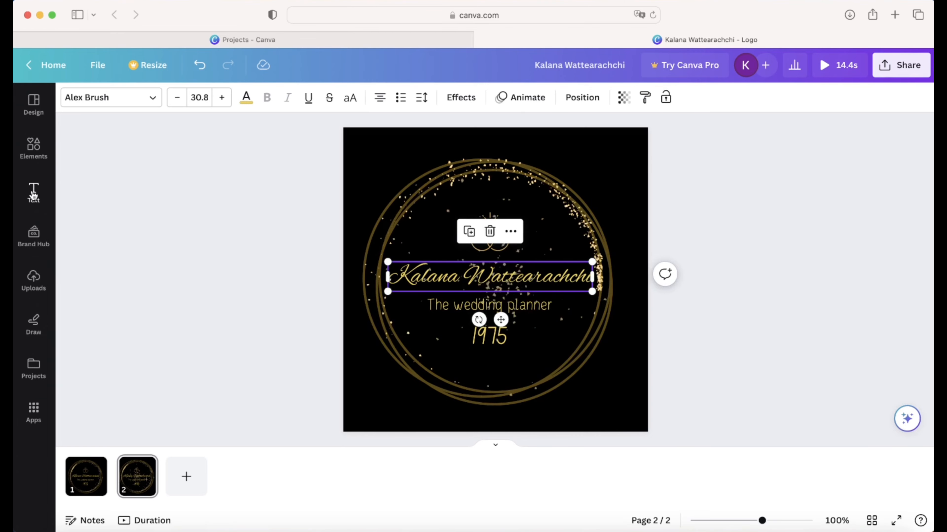
pyautogui.click(33, 192)
pyautogui.scroll(-3, 141, 160)
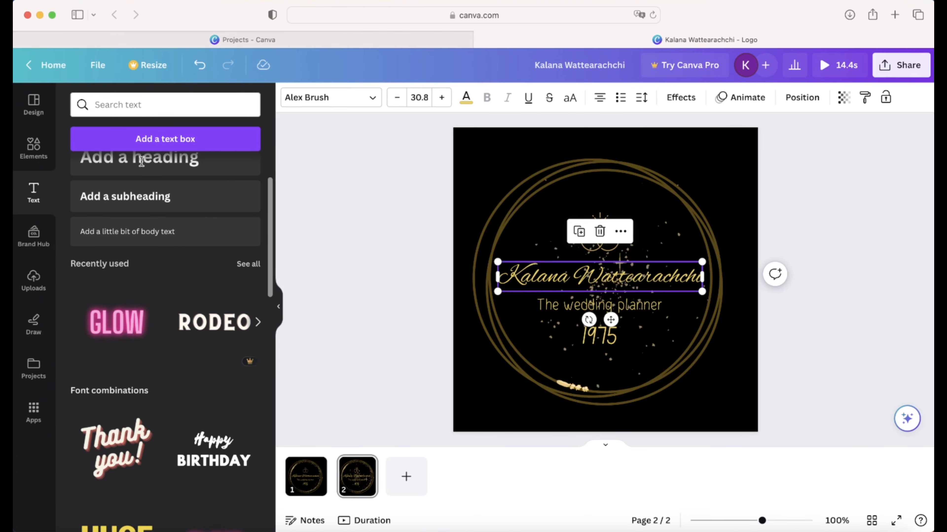
pyautogui.scroll(3, 142, 161)
pyautogui.click(32, 147)
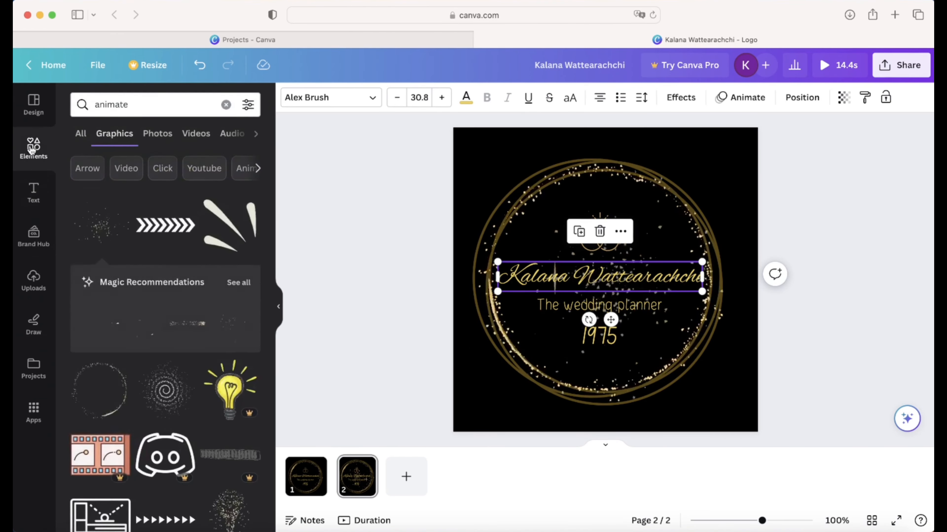
pyautogui.click(80, 136)
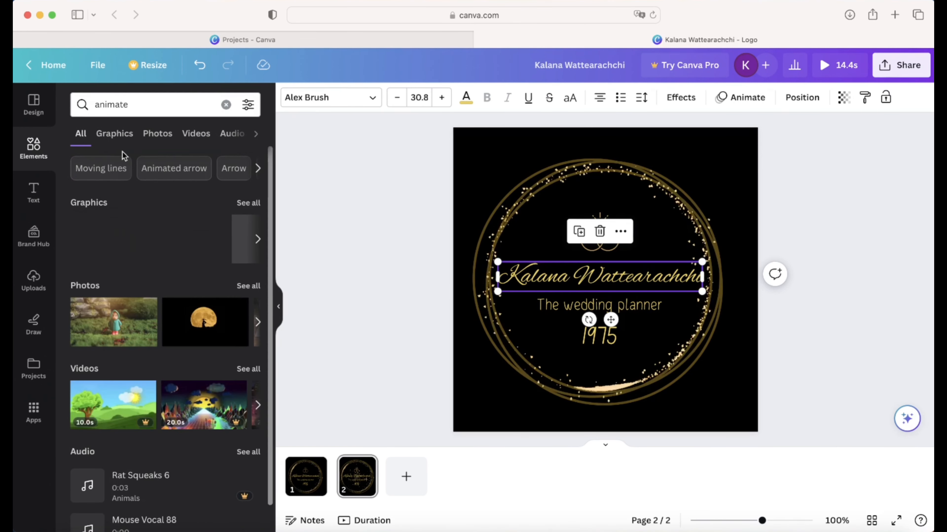
pyautogui.click(279, 306)
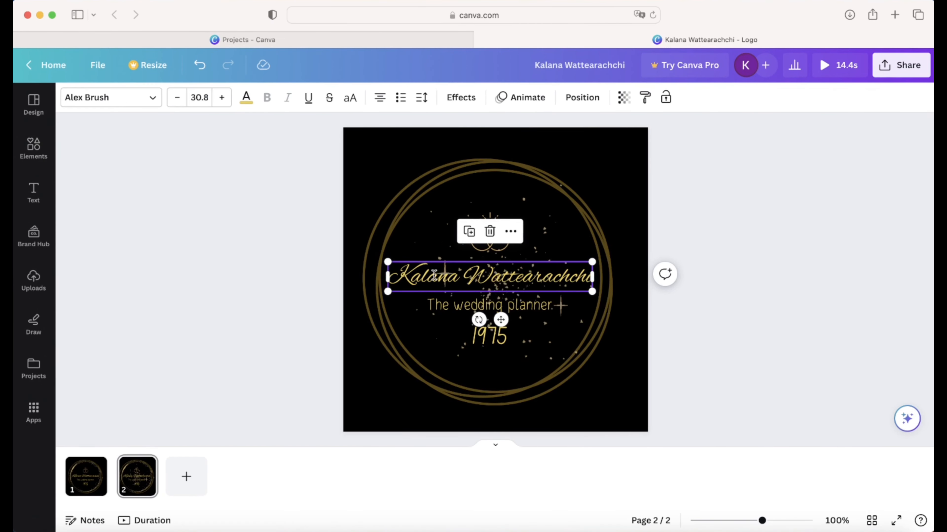
pyautogui.click(535, 99)
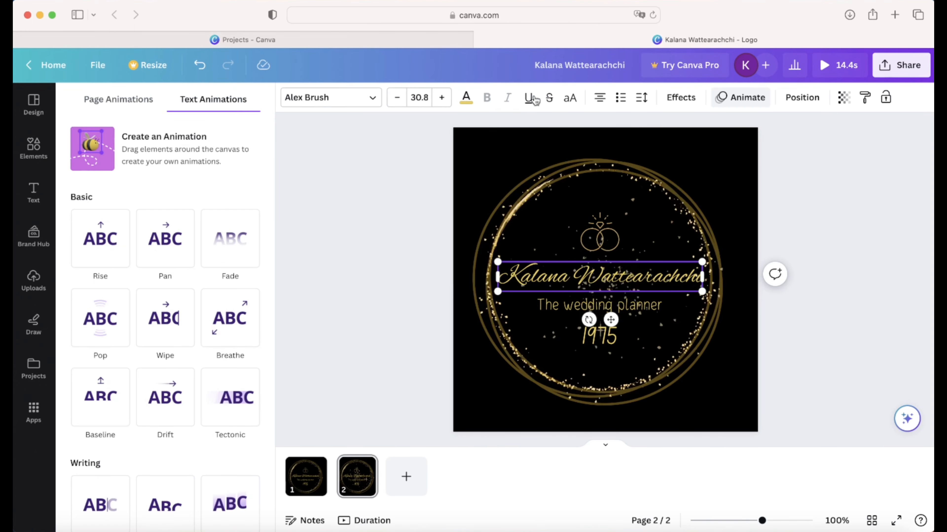
pyautogui.click(421, 252)
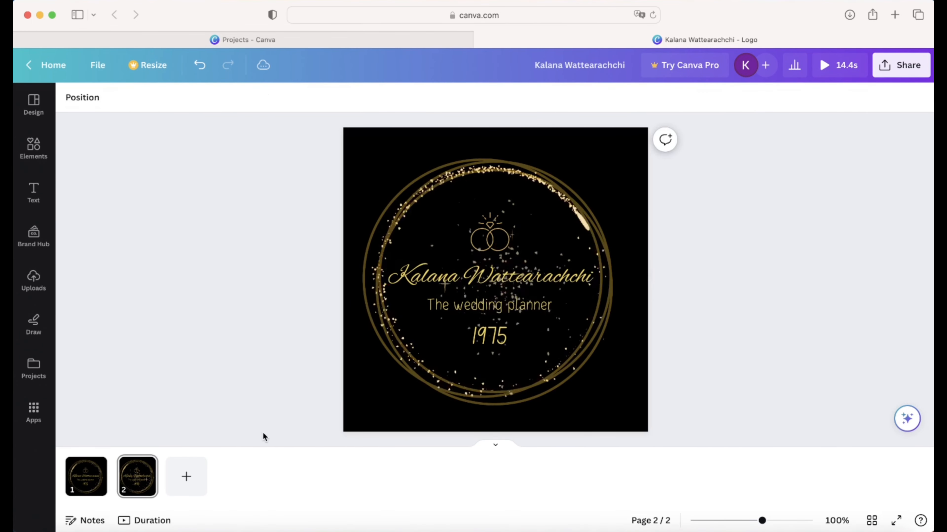
# - Apply the Wipe text animation to the script name on page 1
pyautogui.click(83, 470)
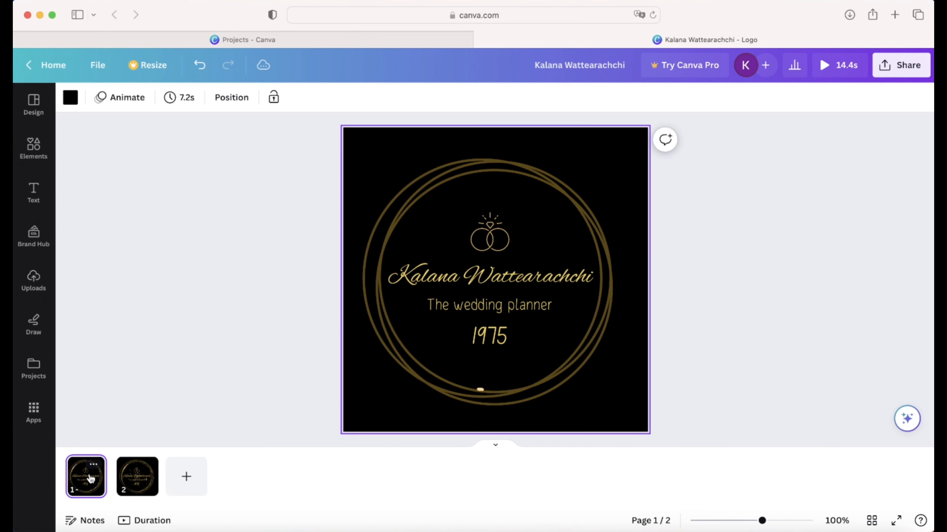
pyautogui.click(417, 280)
pyautogui.click(521, 98)
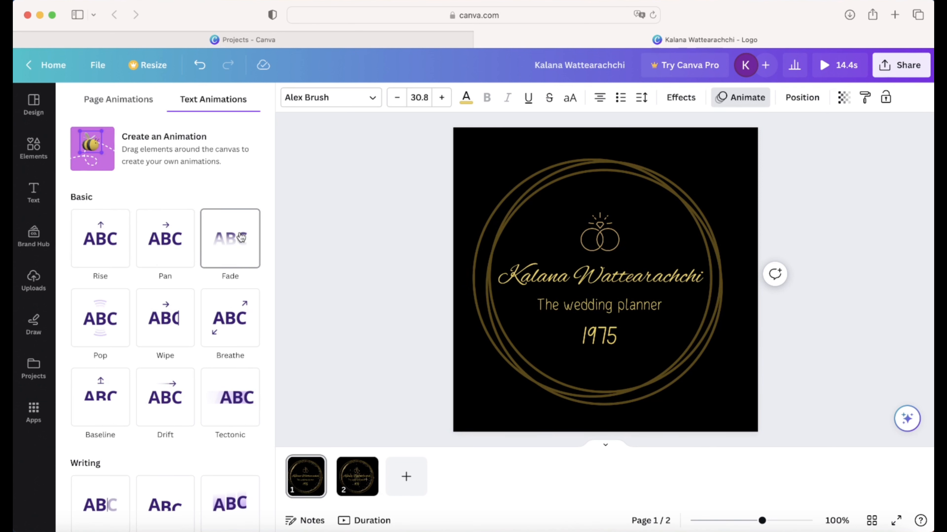
pyautogui.click(178, 329)
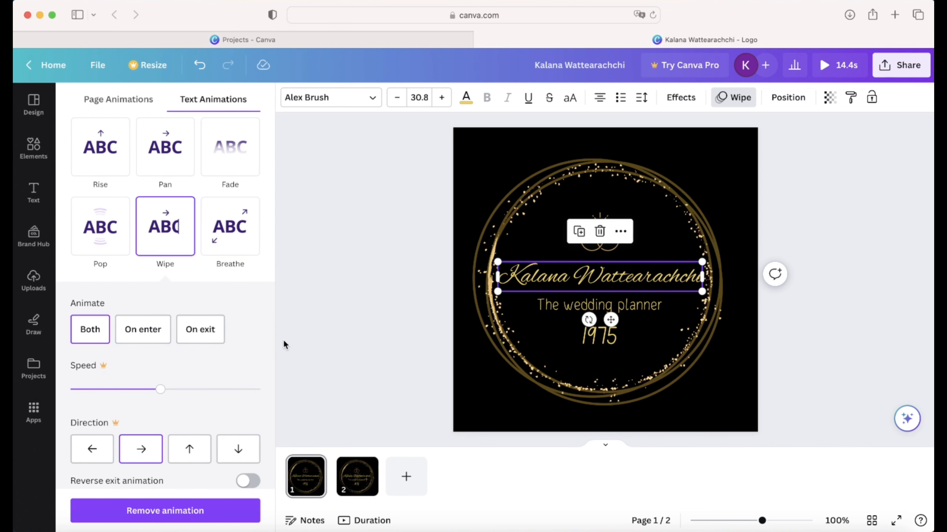
pyautogui.click(300, 490)
pyautogui.click(398, 98)
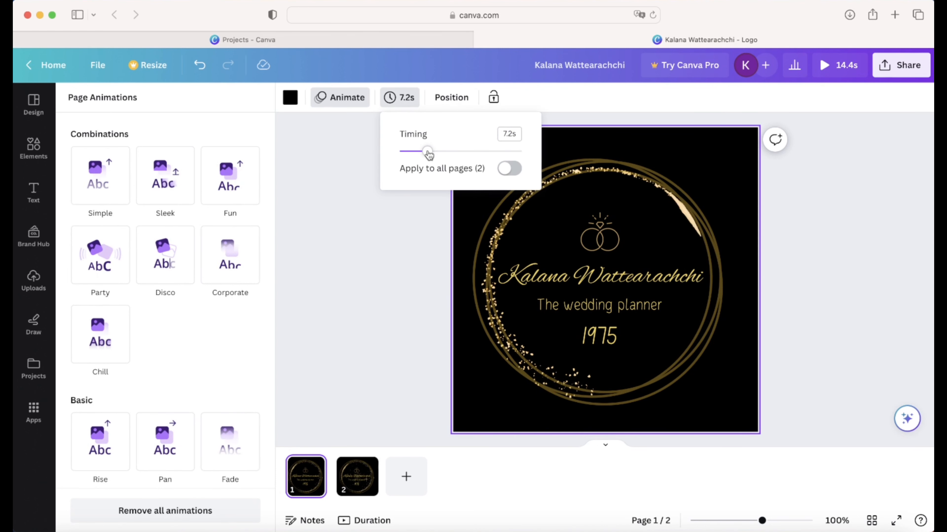
# - Shorten page 1 to 1.5 seconds, making the whole design 8.7 s
pyautogui.moveTo(429, 154); pyautogui.dragTo(405, 158)
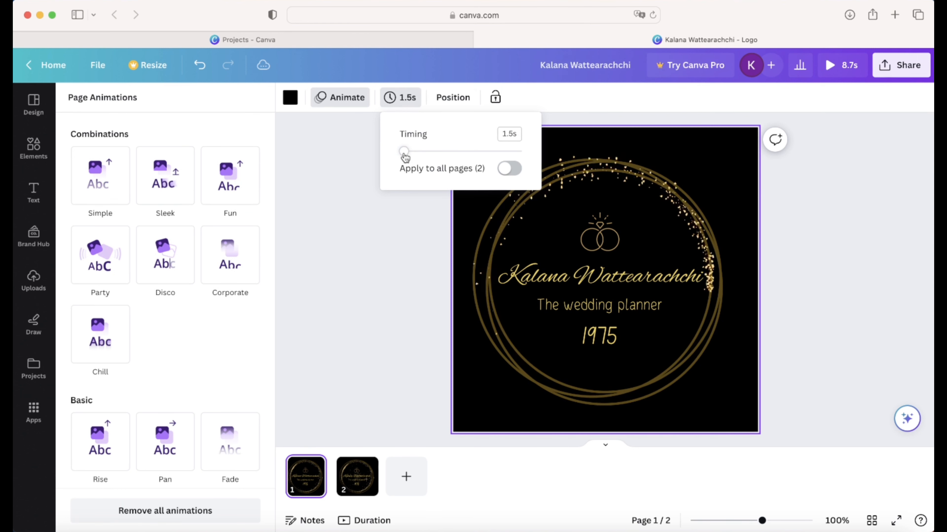
pyautogui.click(395, 232)
pyautogui.click(435, 301)
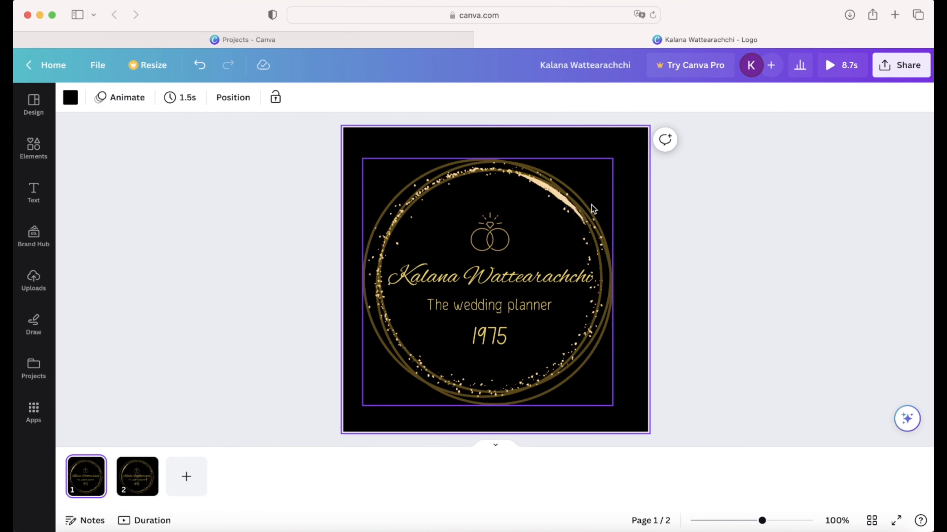
# - Check page 2, return to page 1, and play the animation preview
pyautogui.click(135, 481)
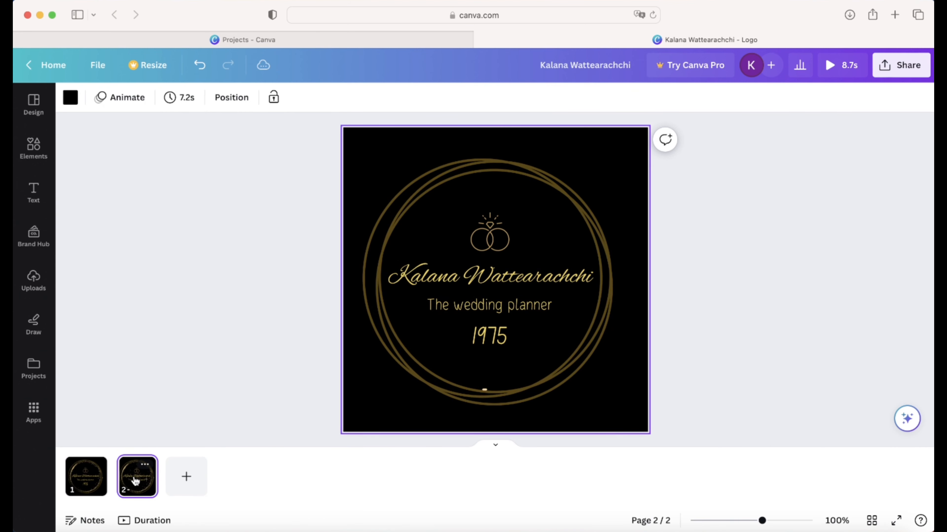
pyautogui.click(86, 477)
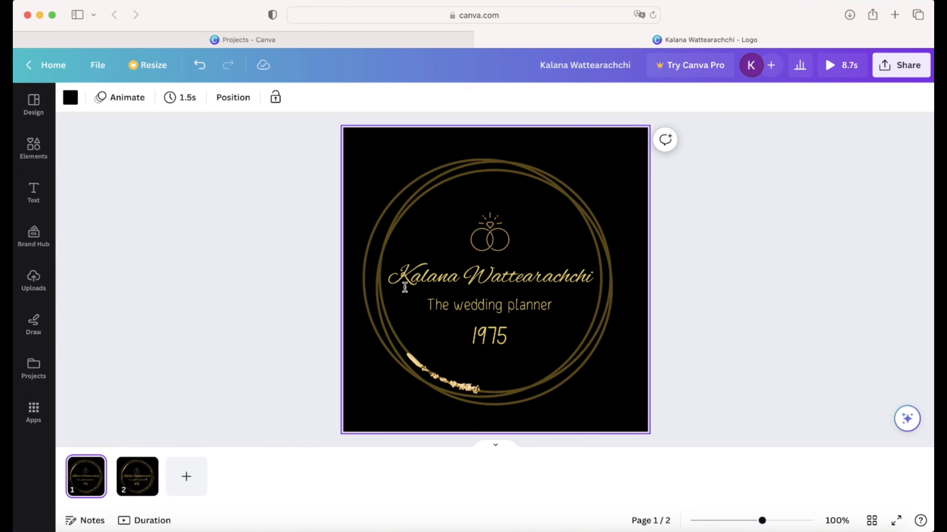
pyautogui.click(844, 66)
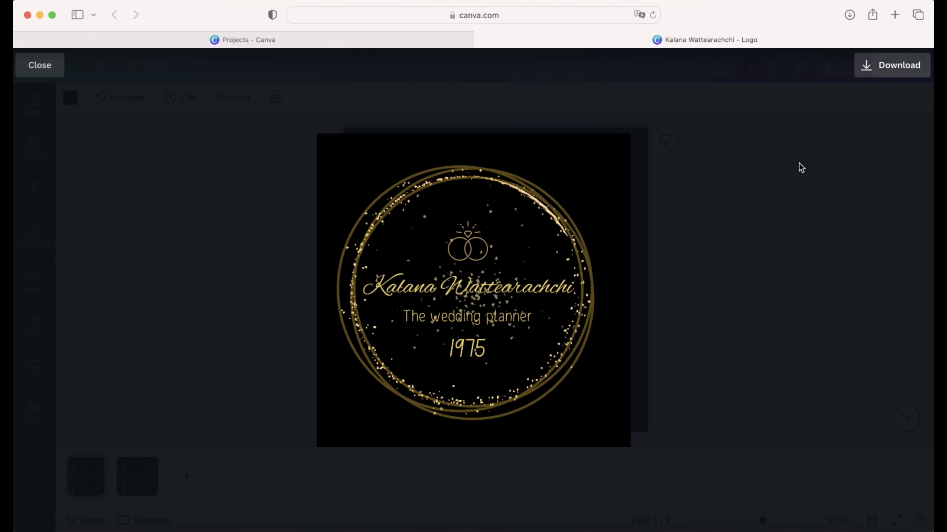
# - Close the animation preview after watching it, returning to page 1
pyautogui.click(792, 182)
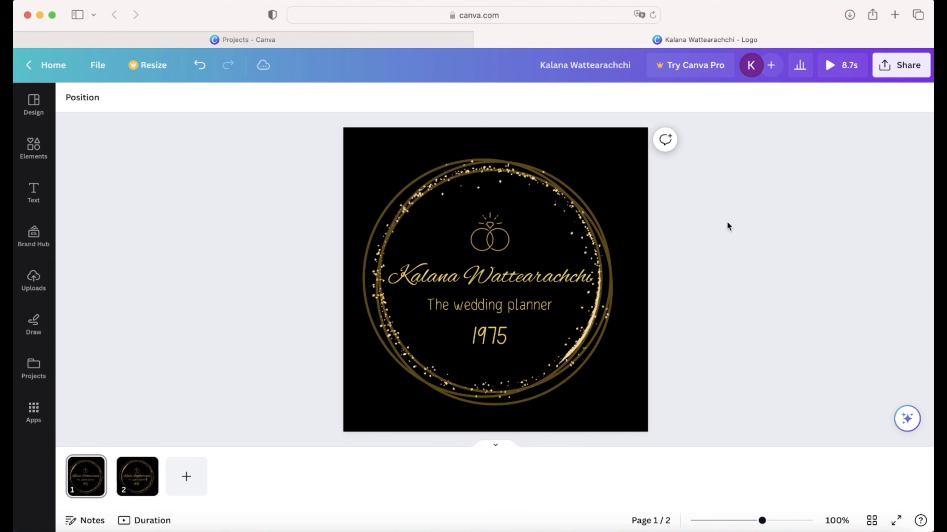
# - Look through the Effects styles for the script name without applying any, then select page 1
pyautogui.click(433, 278)
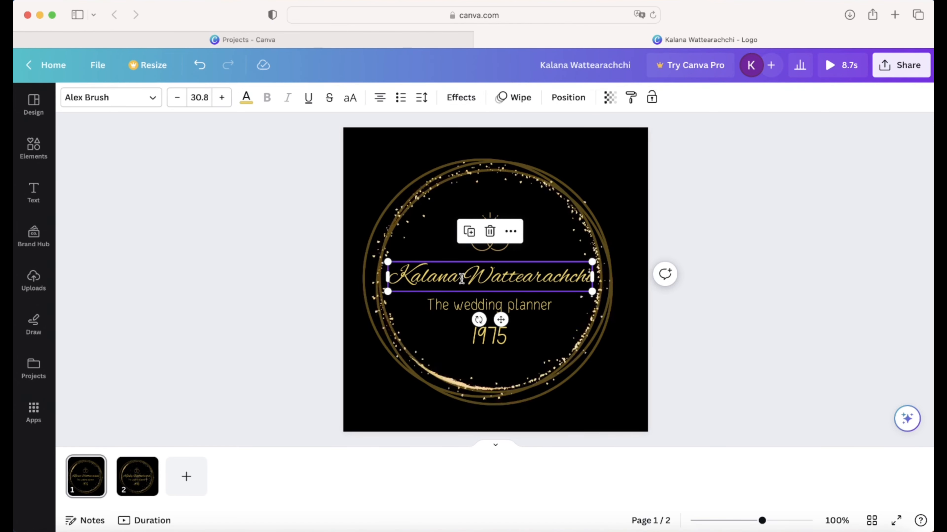
pyautogui.click(461, 306)
pyautogui.click(451, 276)
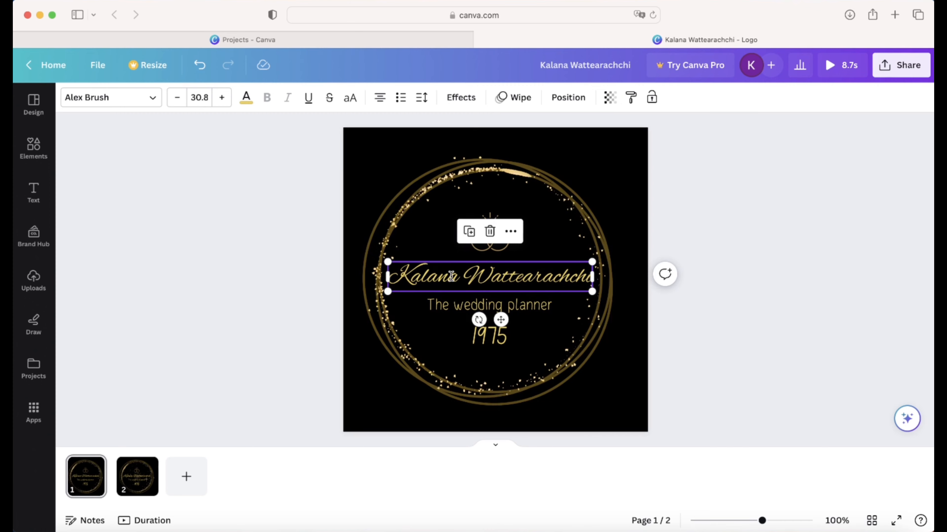
pyautogui.click(26, 201)
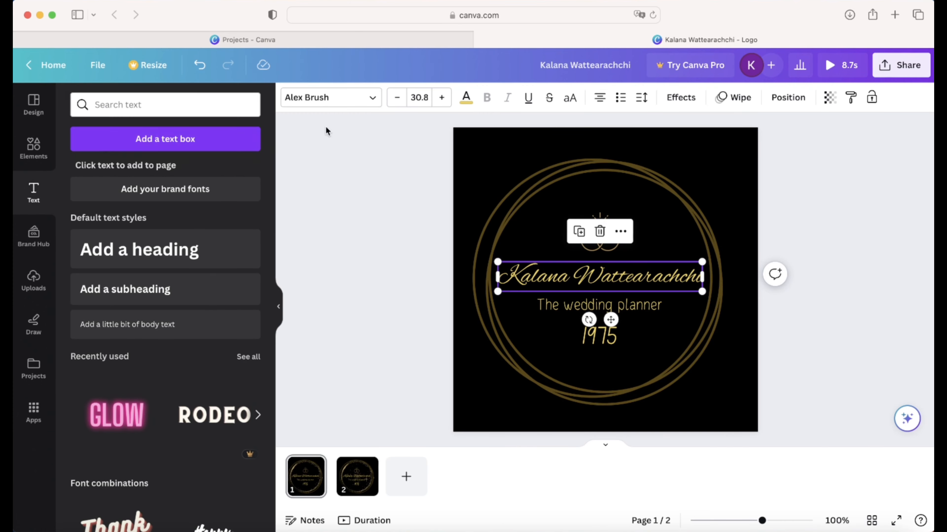
pyautogui.click(689, 99)
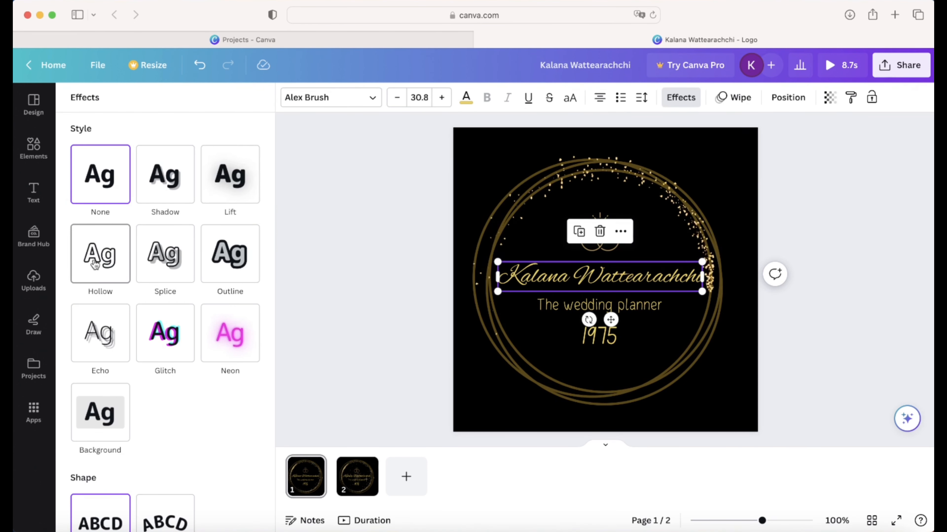
pyautogui.press('Escape')
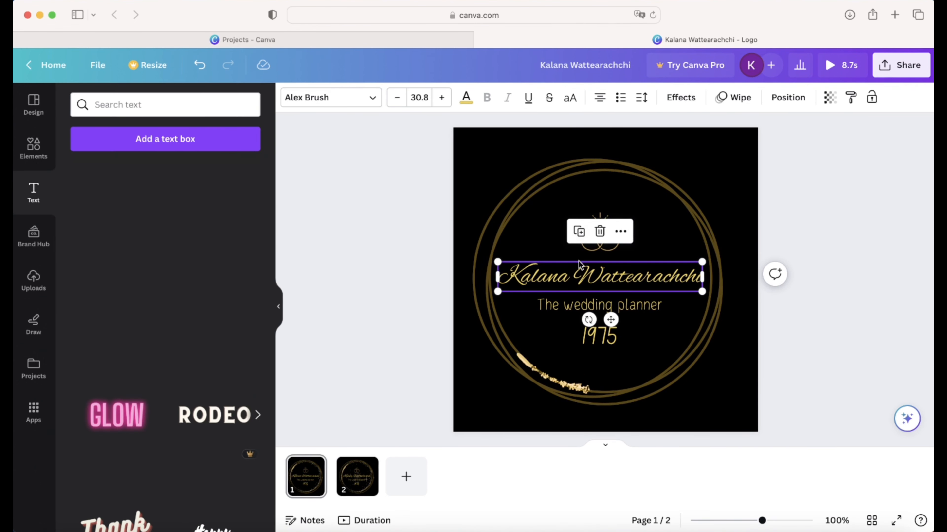
pyautogui.click(584, 305)
pyautogui.click(553, 268)
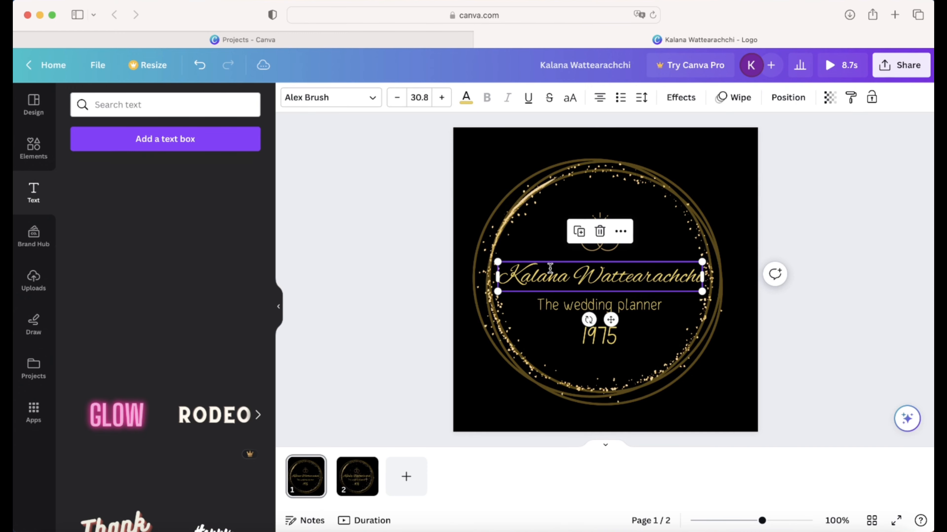
pyautogui.click(307, 478)
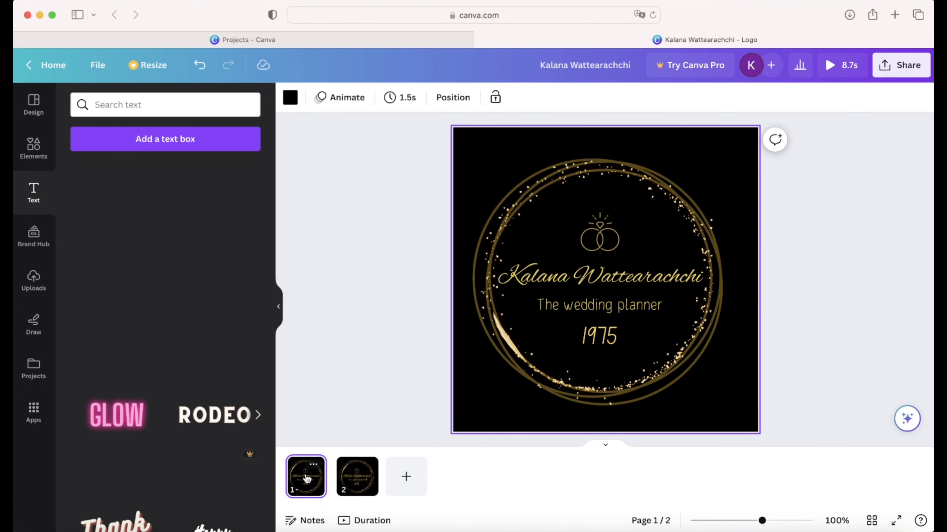
# - Replace the script name's Wipe animation with Typewriter from the Writing section
pyautogui.click(347, 97)
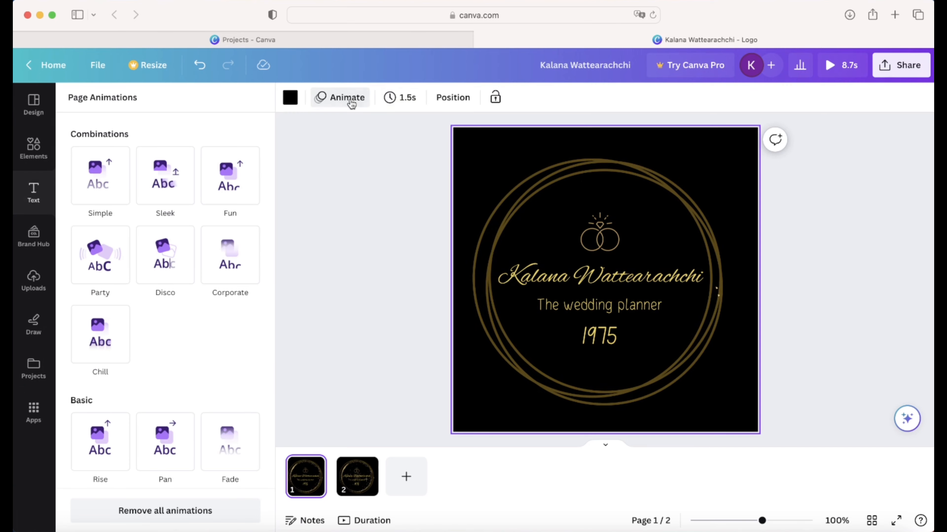
pyautogui.click(572, 266)
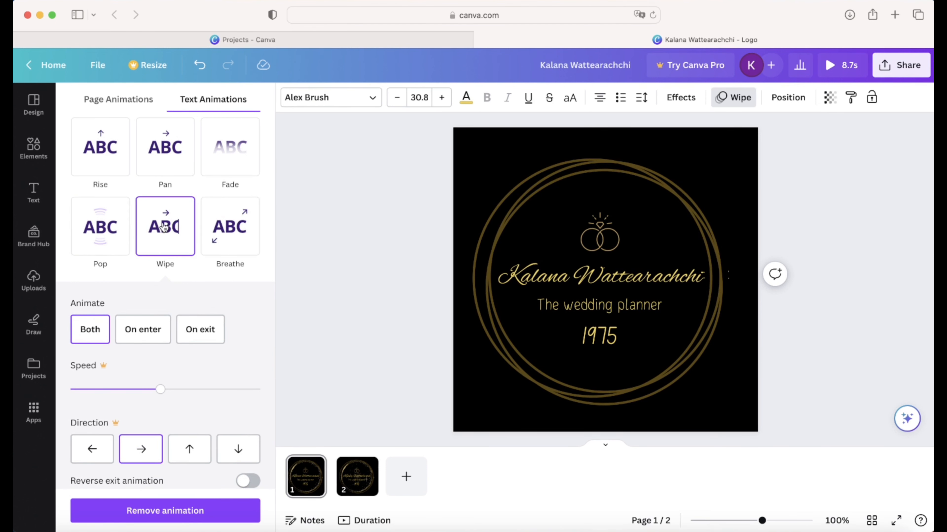
pyautogui.scroll(2, 164, 226)
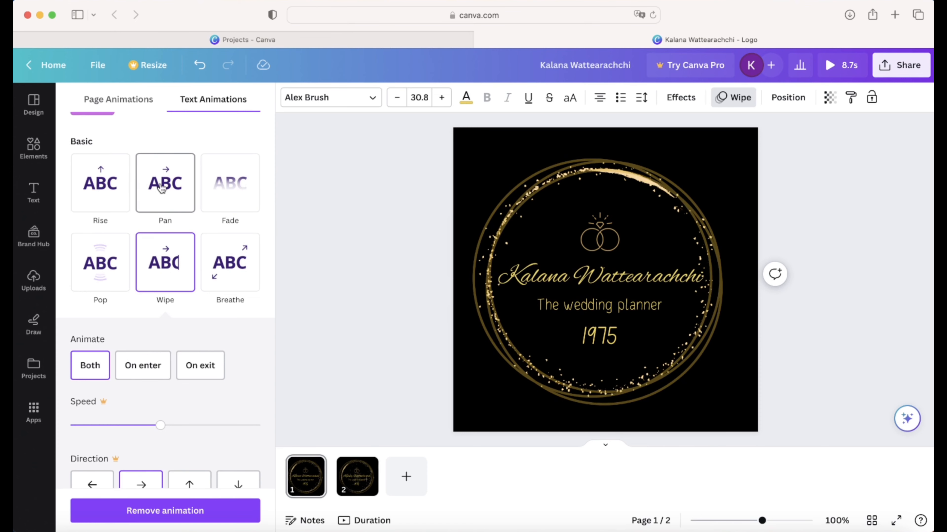
pyautogui.scroll(3, 201, 261)
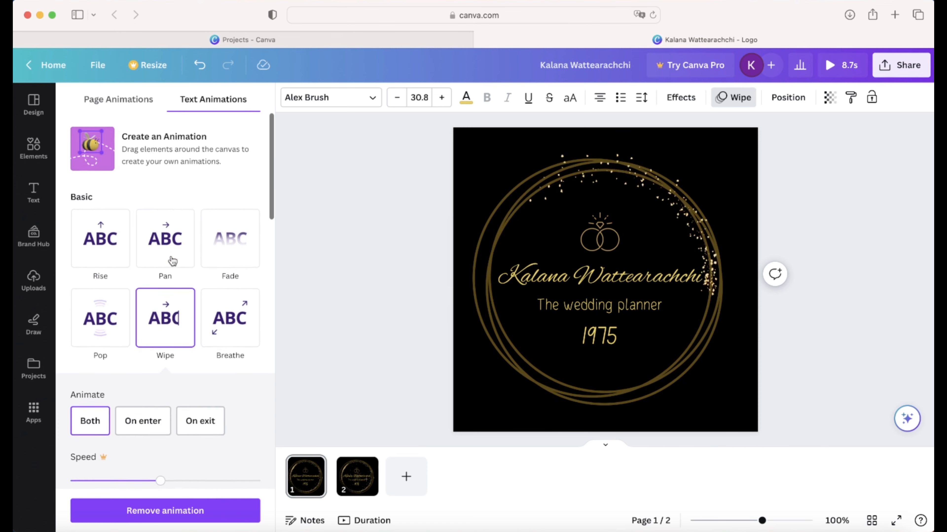
pyautogui.scroll(-15, 173, 260)
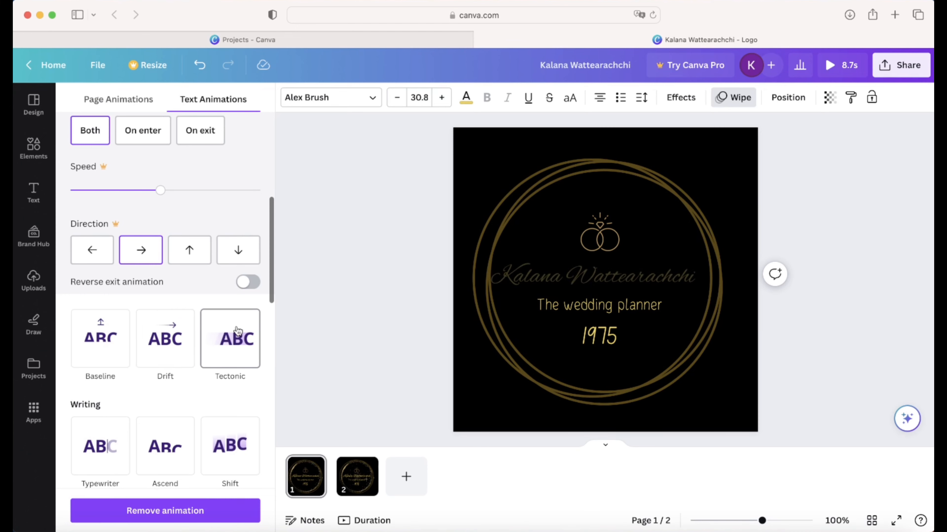
pyautogui.scroll(-5, 231, 337)
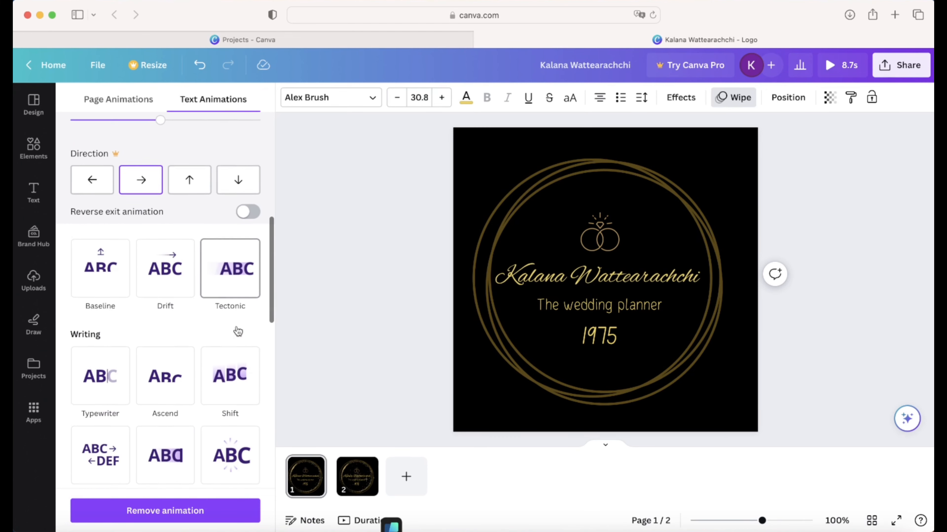
pyautogui.click(97, 350)
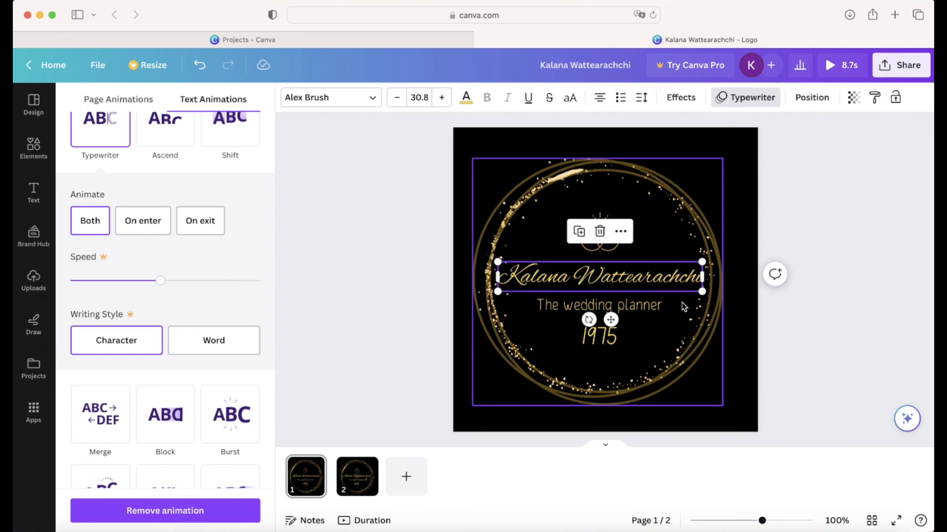
pyautogui.click(691, 314)
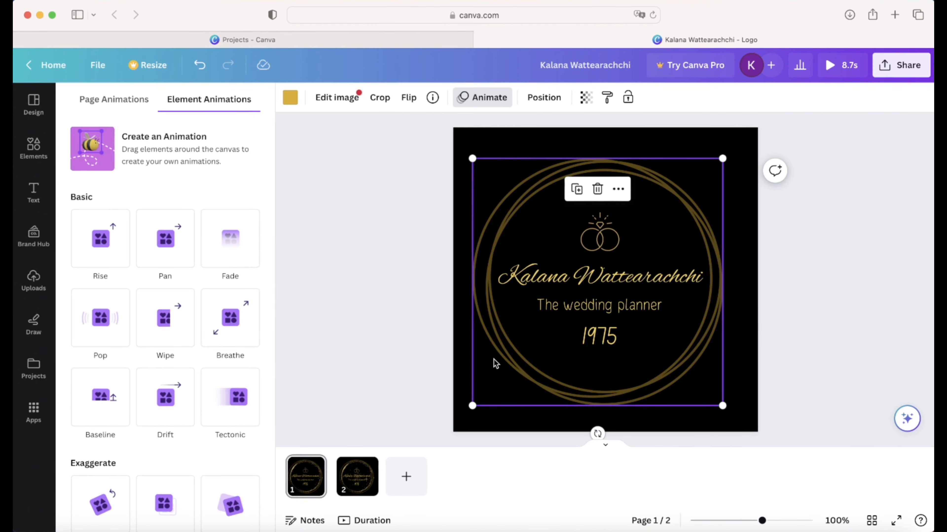
pyautogui.click(376, 382)
# - Preview the animated design full screen, then exit the preview
pyautogui.click(305, 480)
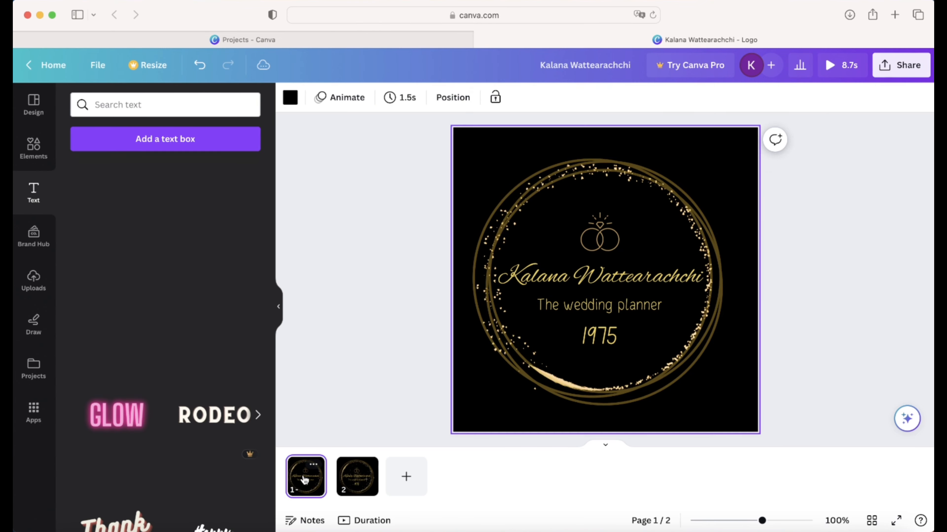
pyautogui.click(839, 65)
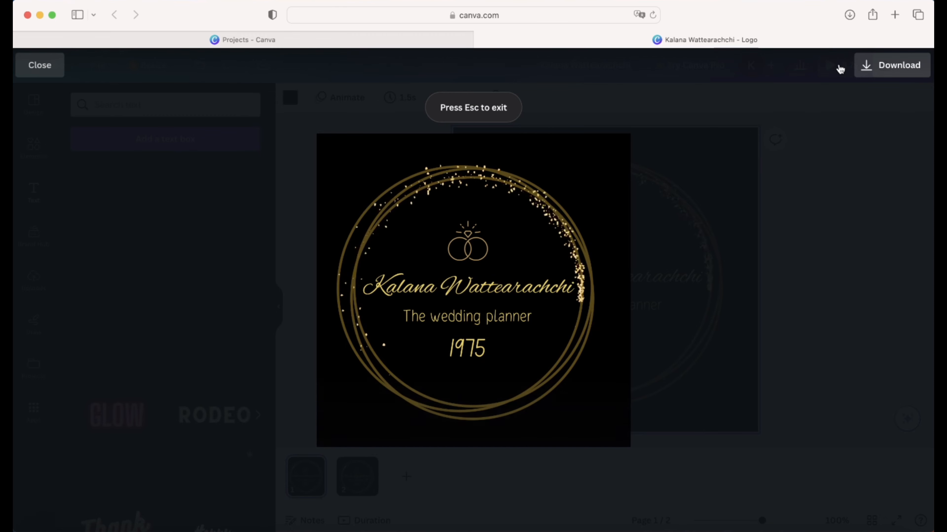
pyautogui.press('Escape')
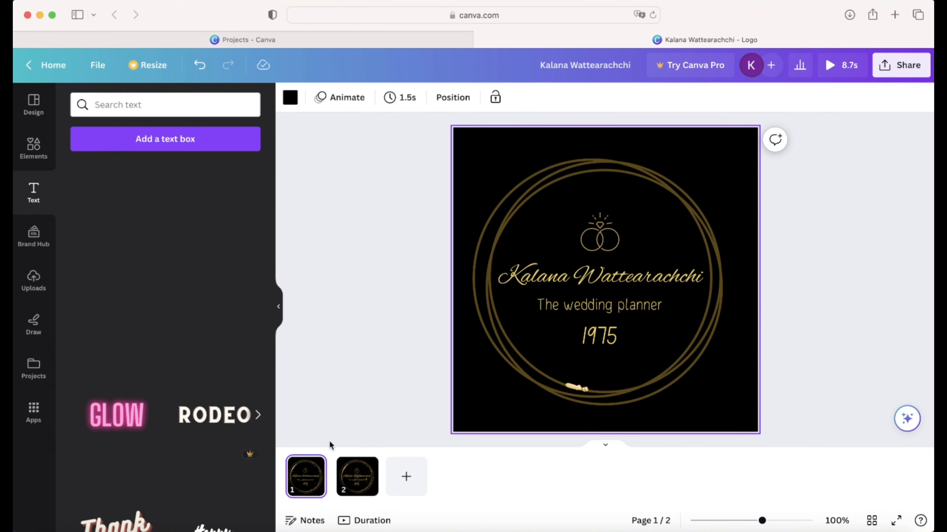
# - Set the script name's Typewriter animation to play On enter only, then replay the preview
pyautogui.click(579, 265)
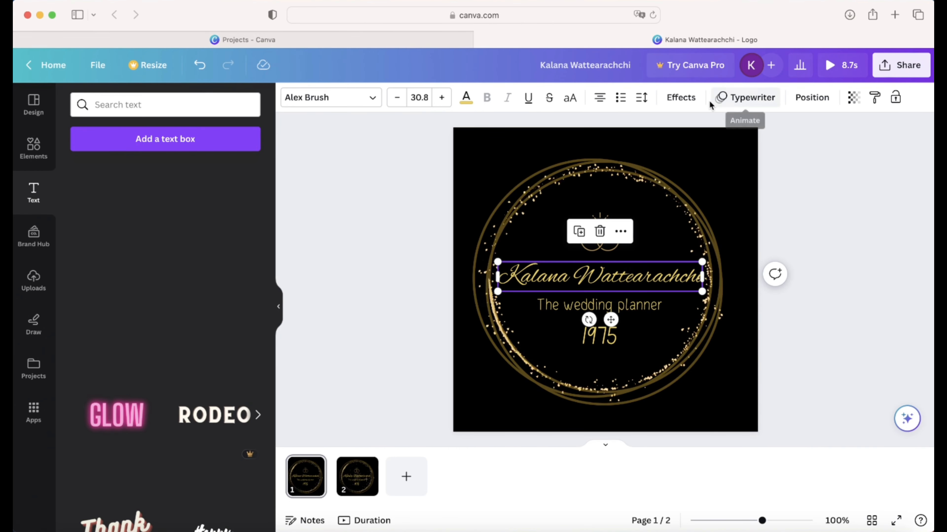
pyautogui.click(681, 97)
pyautogui.scroll(-2, 215, 348)
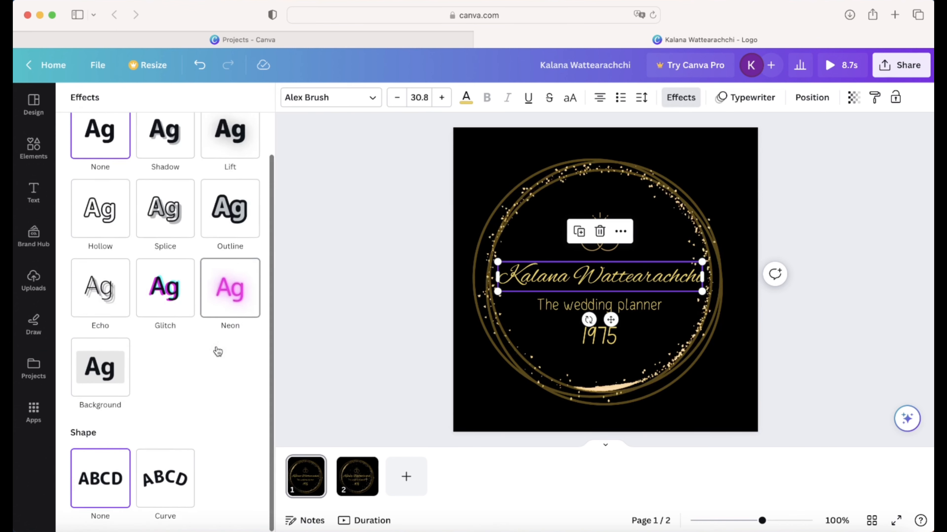
pyautogui.scroll(2, 215, 346)
pyautogui.scroll(-2, 218, 348)
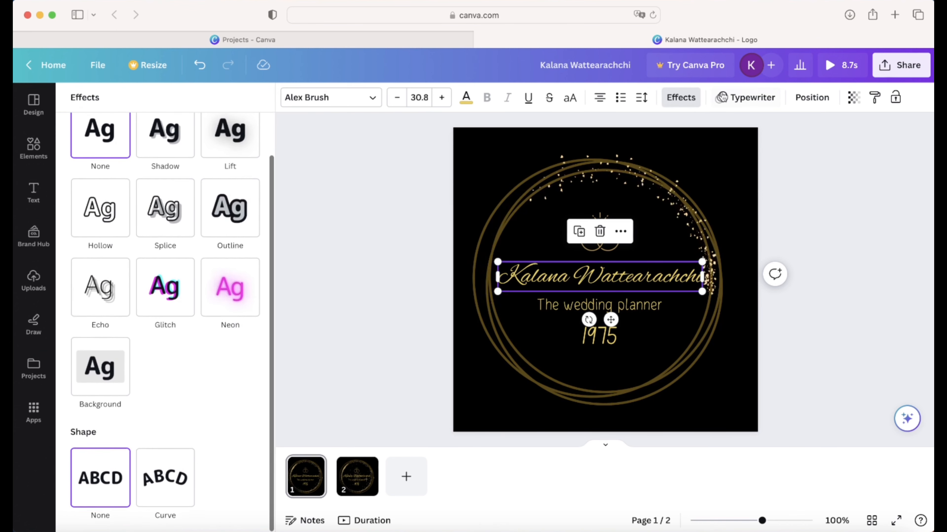
pyautogui.click(739, 97)
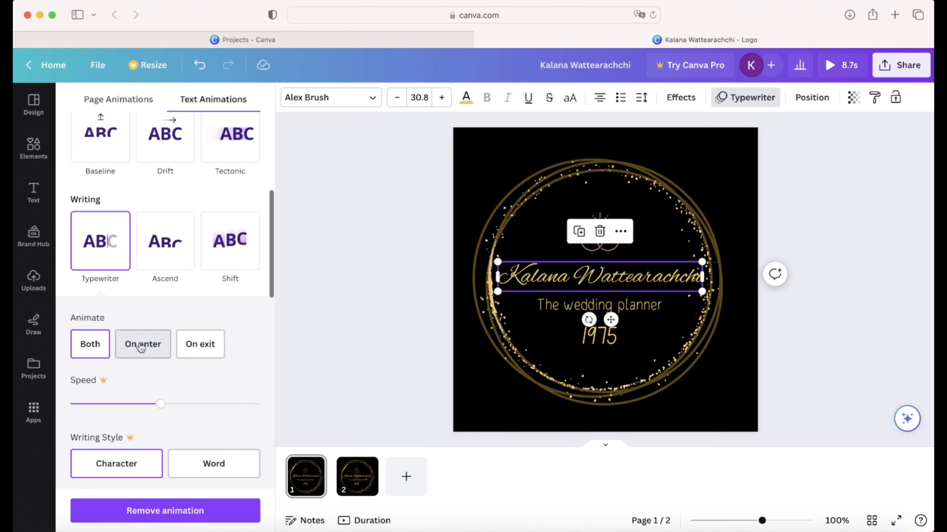
pyautogui.click(139, 360)
pyautogui.click(424, 278)
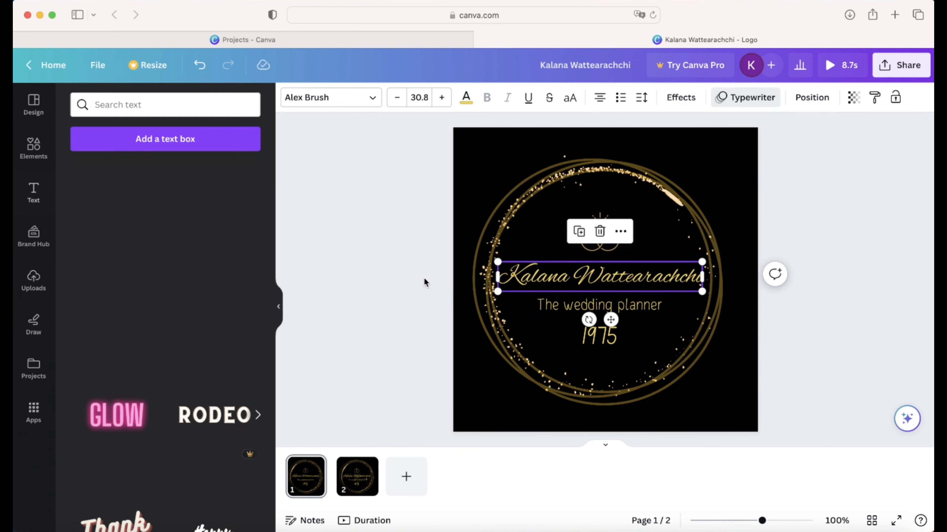
pyautogui.click(743, 191)
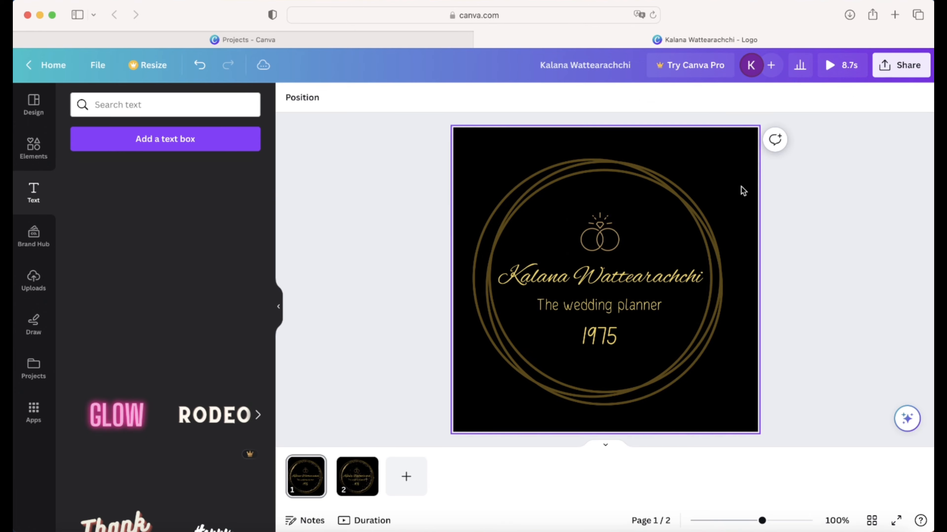
pyautogui.click(829, 65)
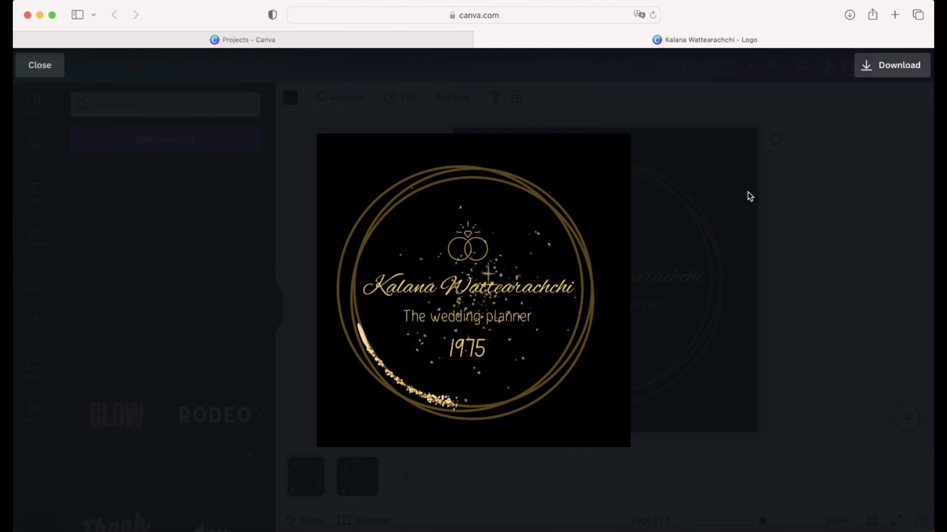
pyautogui.press('Escape')
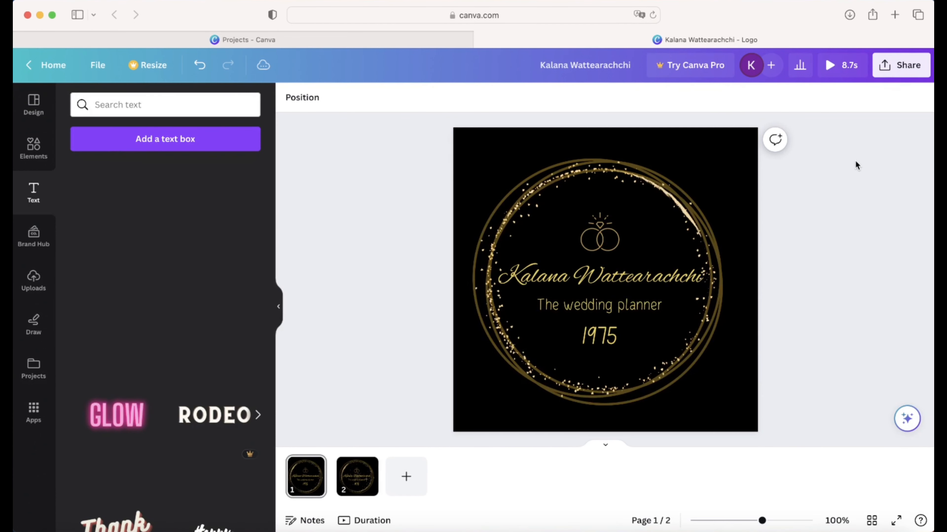
# - Download all pages as a 500 × 500 px MP4 Video
pyautogui.click(279, 307)
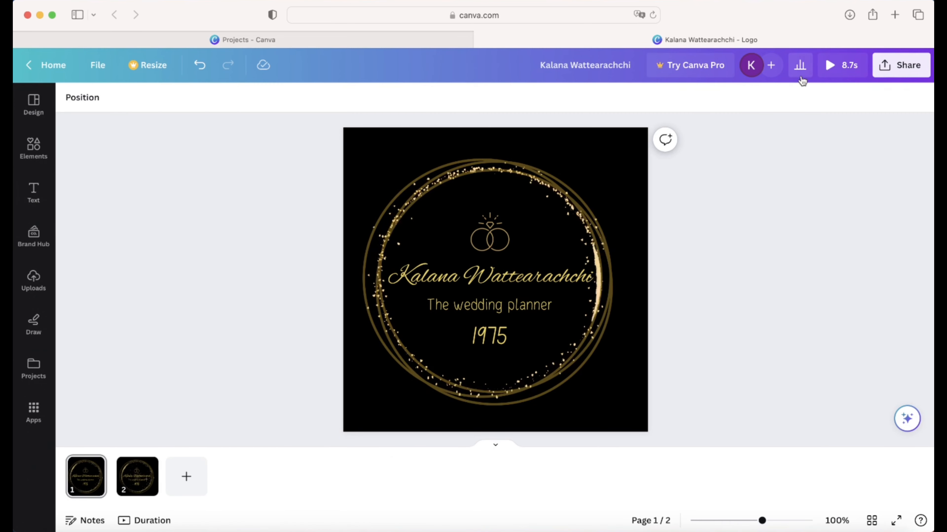
pyautogui.click(909, 65)
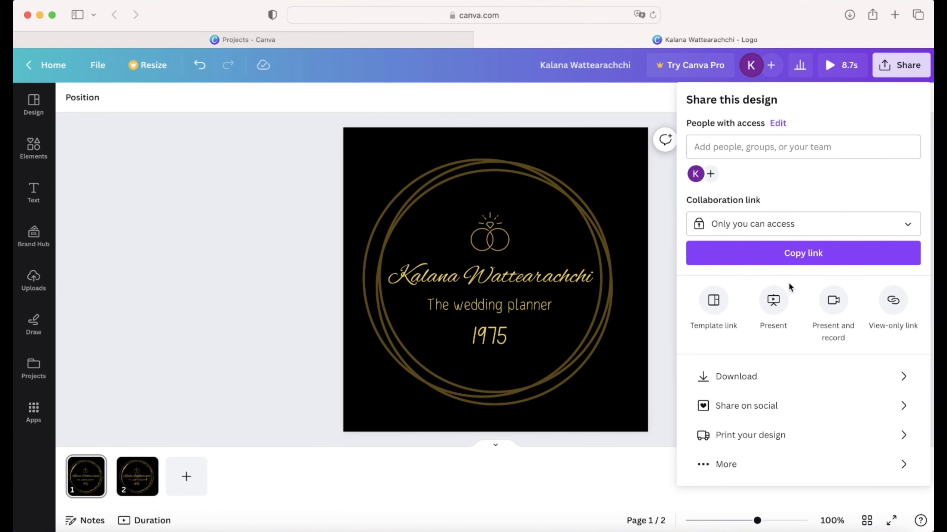
pyautogui.click(754, 376)
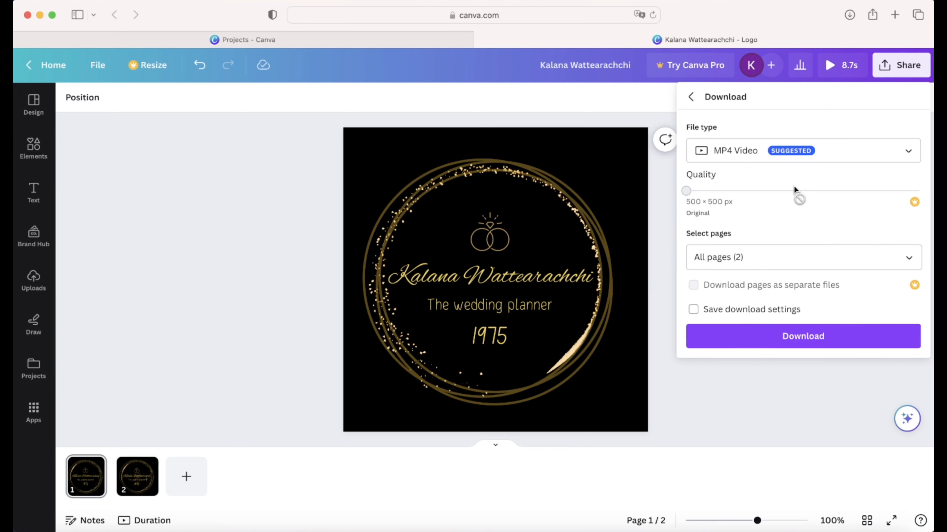
pyautogui.click(832, 153)
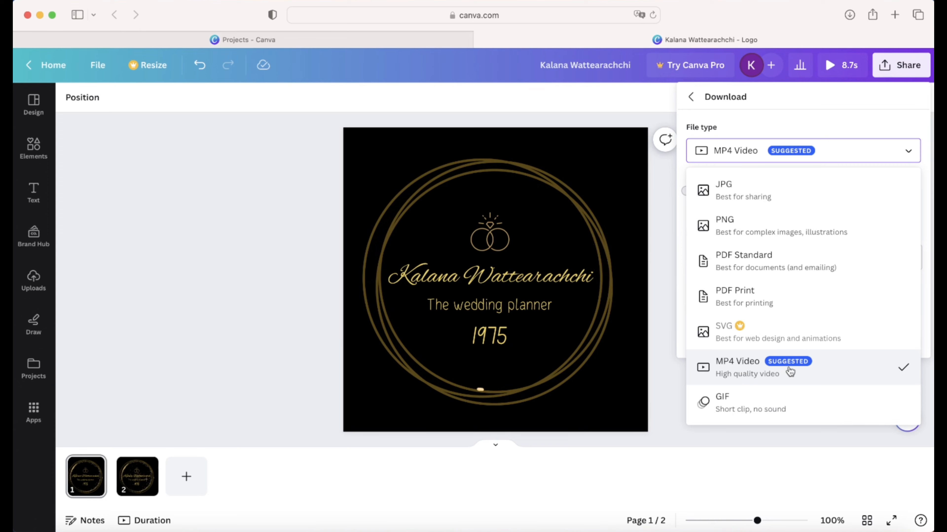
pyautogui.click(828, 369)
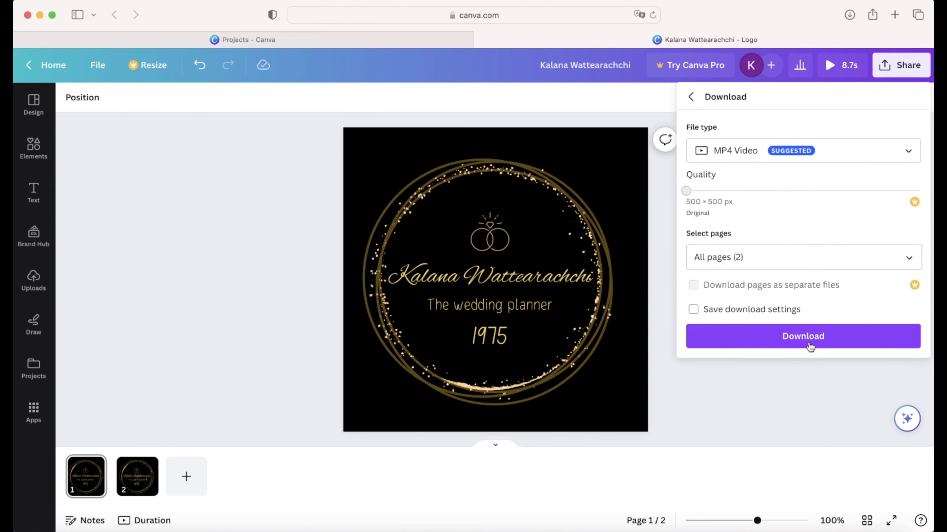
pyautogui.click(785, 338)
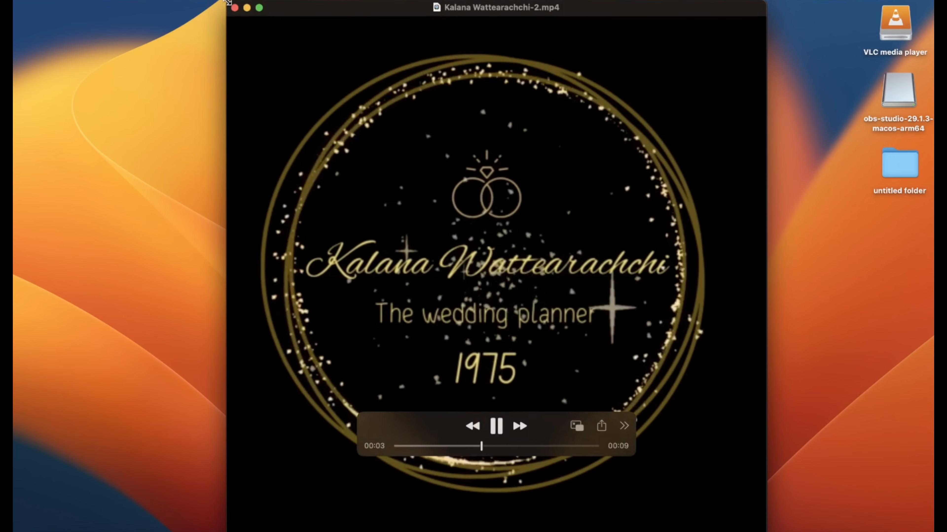
# - Shrink the QuickTime window, centre it on screen, and replay the 9-second logo MP4
pyautogui.moveTo(229, 3); pyautogui.dragTo(466, 251)
pyautogui.moveTo(536, 255); pyautogui.dragTo(408, 127)
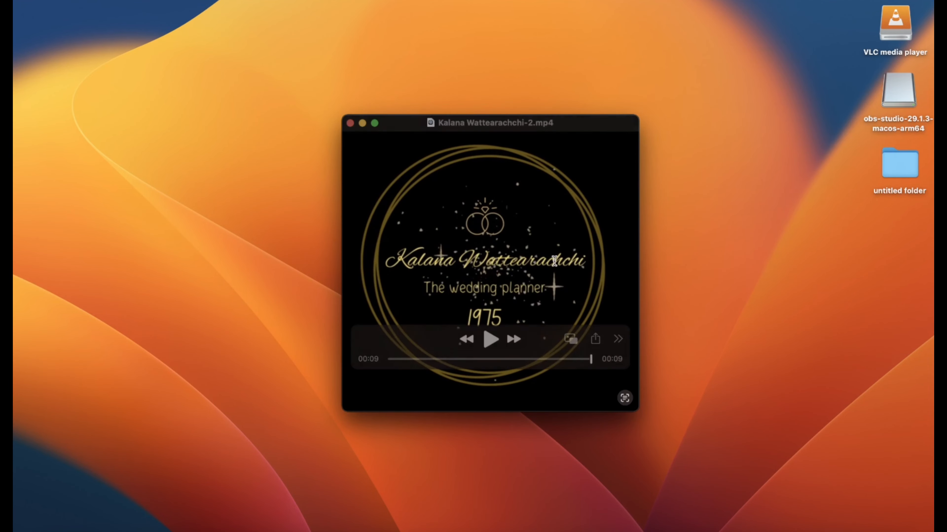
pyautogui.click(490, 338)
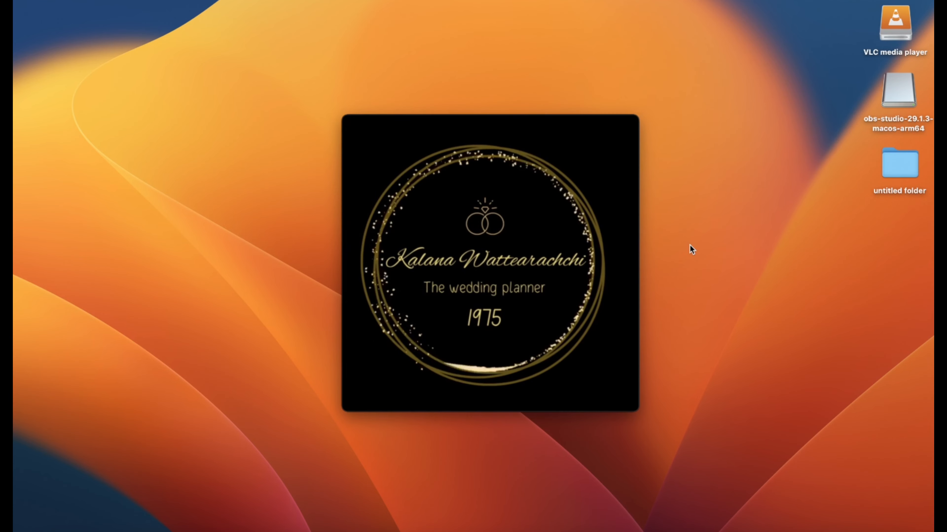